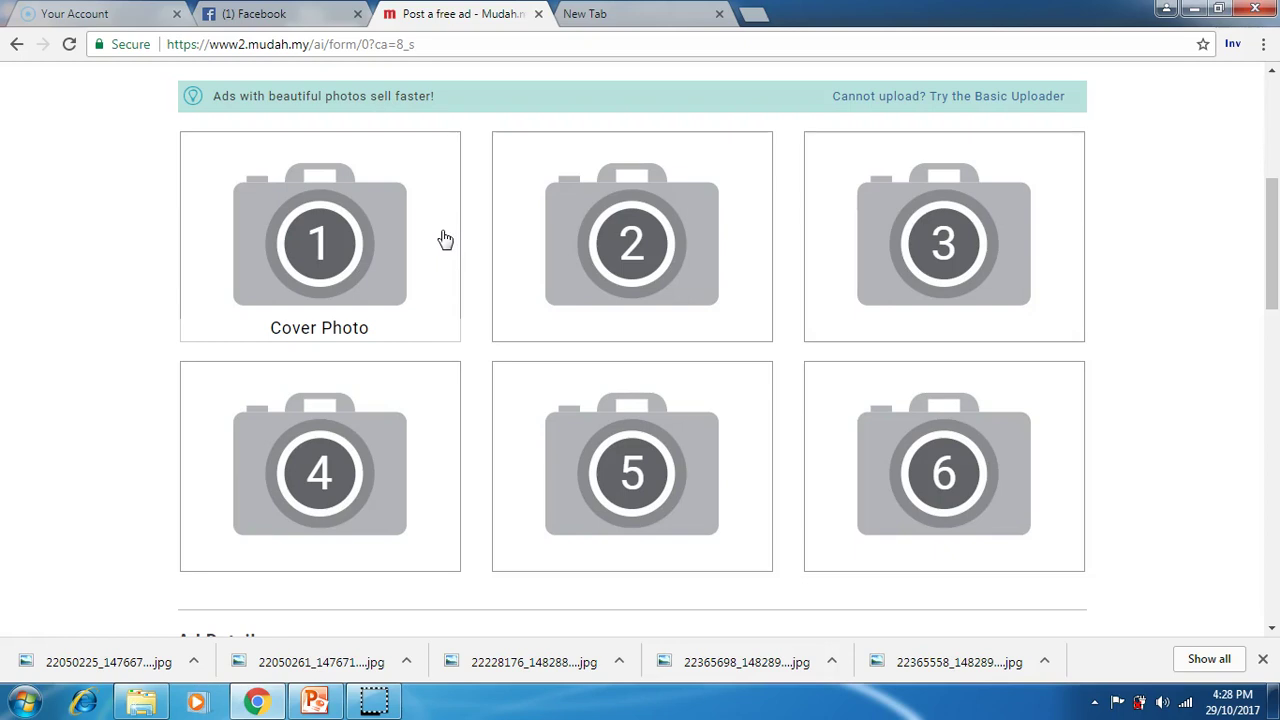
Step: Browse the Desktop and Mudah.my folder for the cover photo, then close the picker without choosing
{"action": "left_click", "coordinate": [445, 240]}
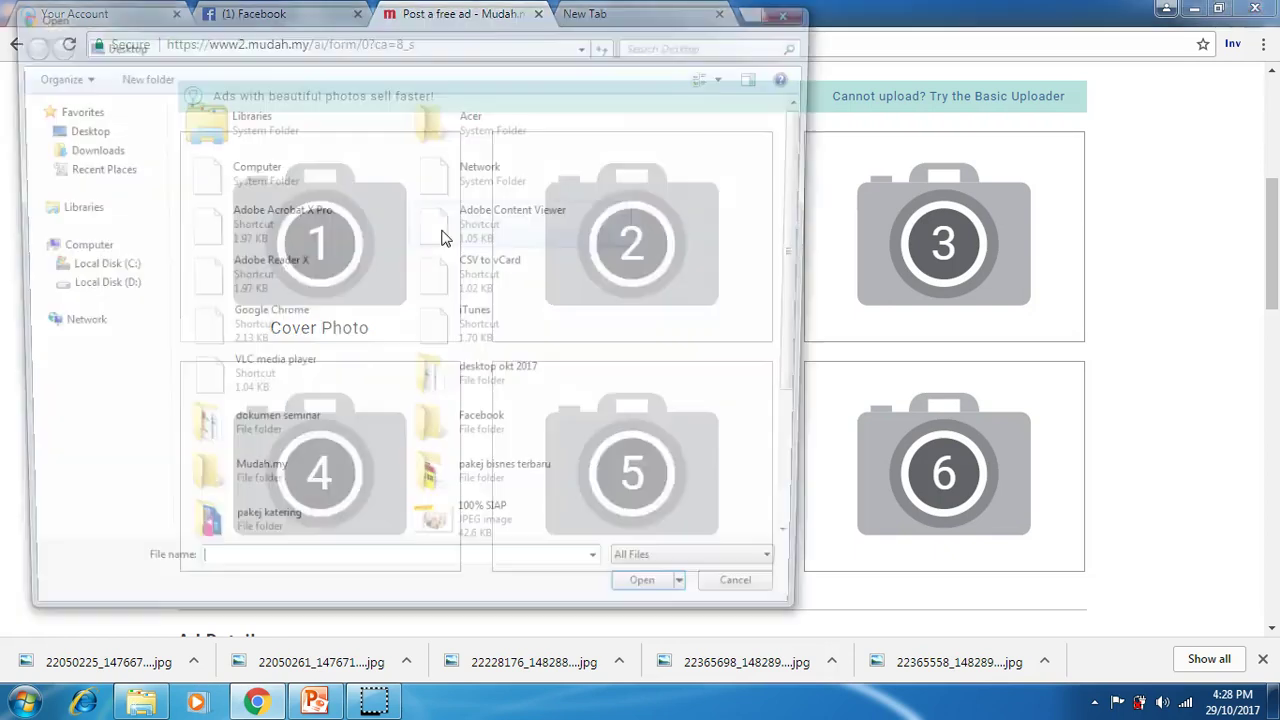
{"action": "left_click", "coordinate": [453, 410]}
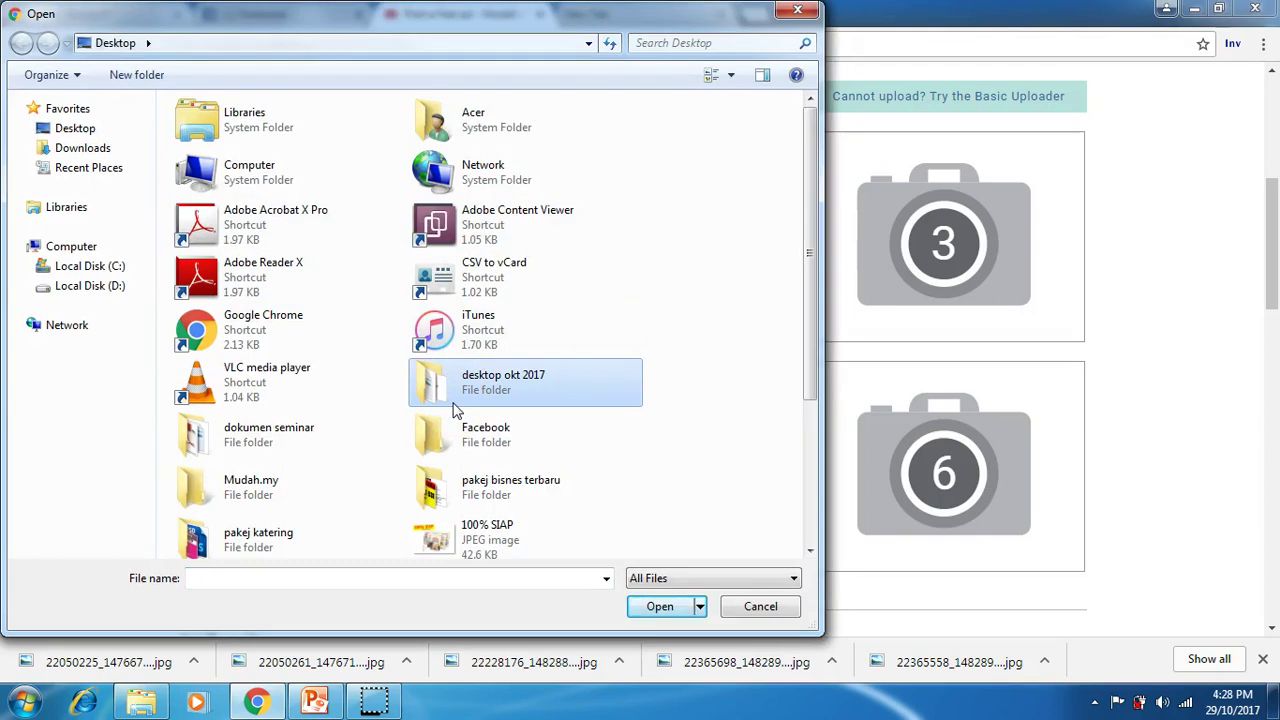
{"action": "double_click", "coordinate": [380, 489]}
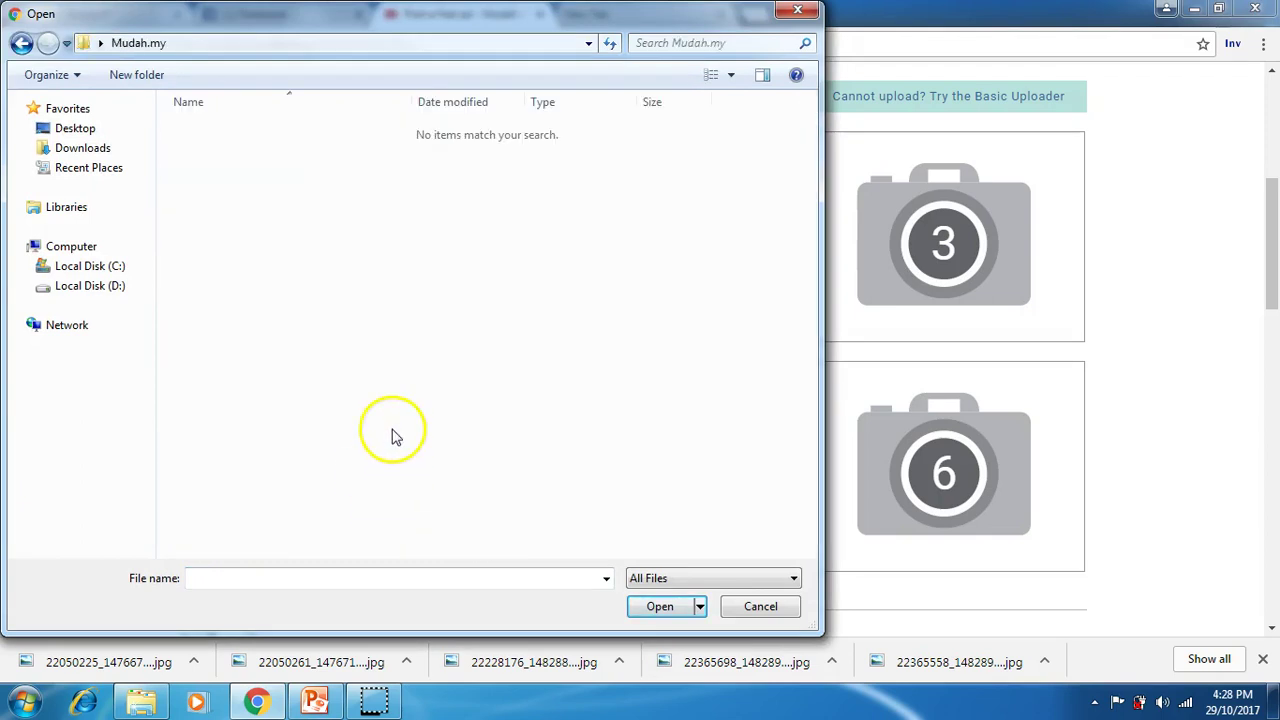
{"action": "left_click", "coordinate": [78, 134]}
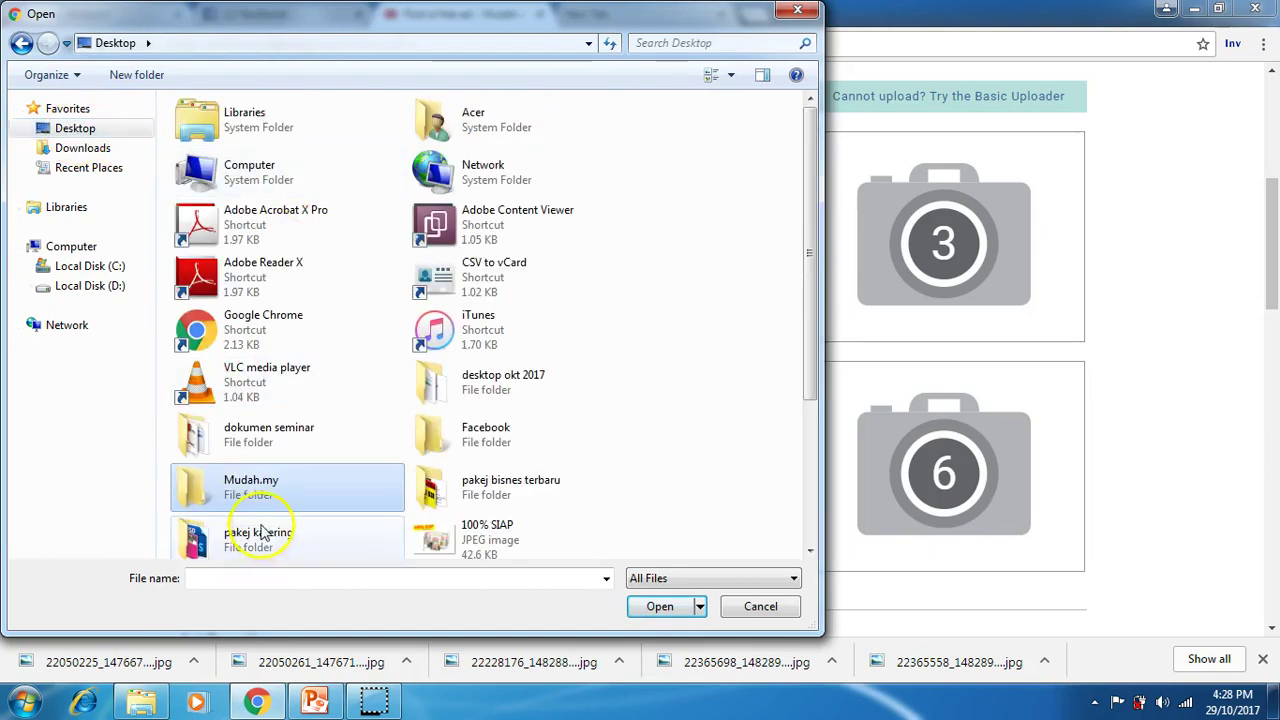
{"action": "double_click", "coordinate": [257, 500]}
{"action": "left_click", "coordinate": [66, 112]}
{"action": "left_click", "coordinate": [68, 128]}
{"action": "left_click_drag", "start_coordinate": [820, 303], "coordinate": [816, 303]}
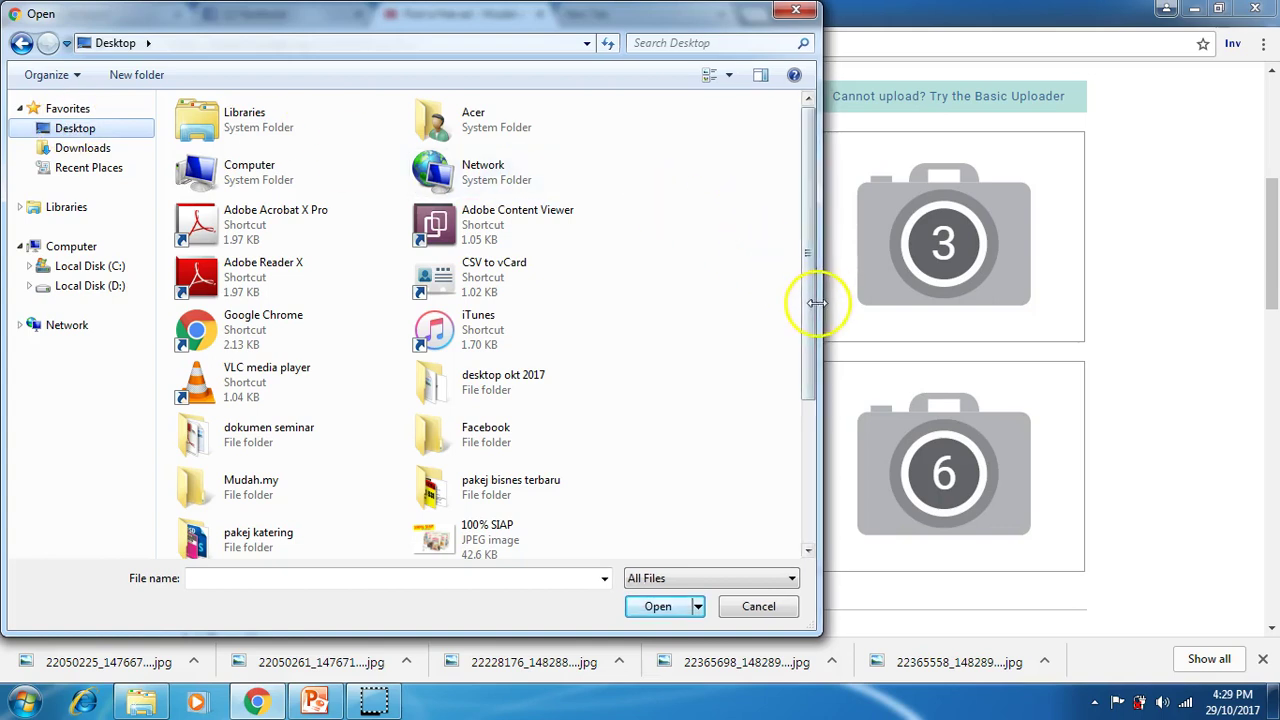
{"action": "scroll", "coordinate": [790, 400], "scroll_direction": "down", "scroll_amount": 3}
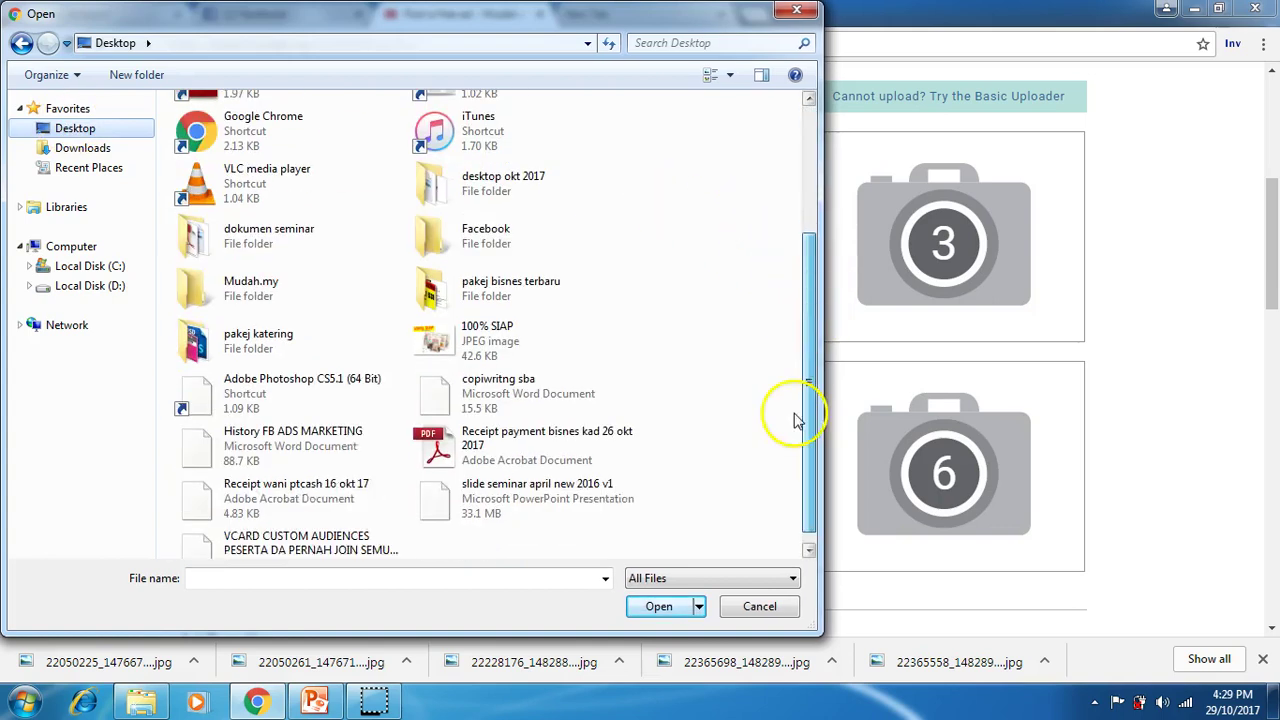
{"action": "left_click", "coordinate": [782, 11]}
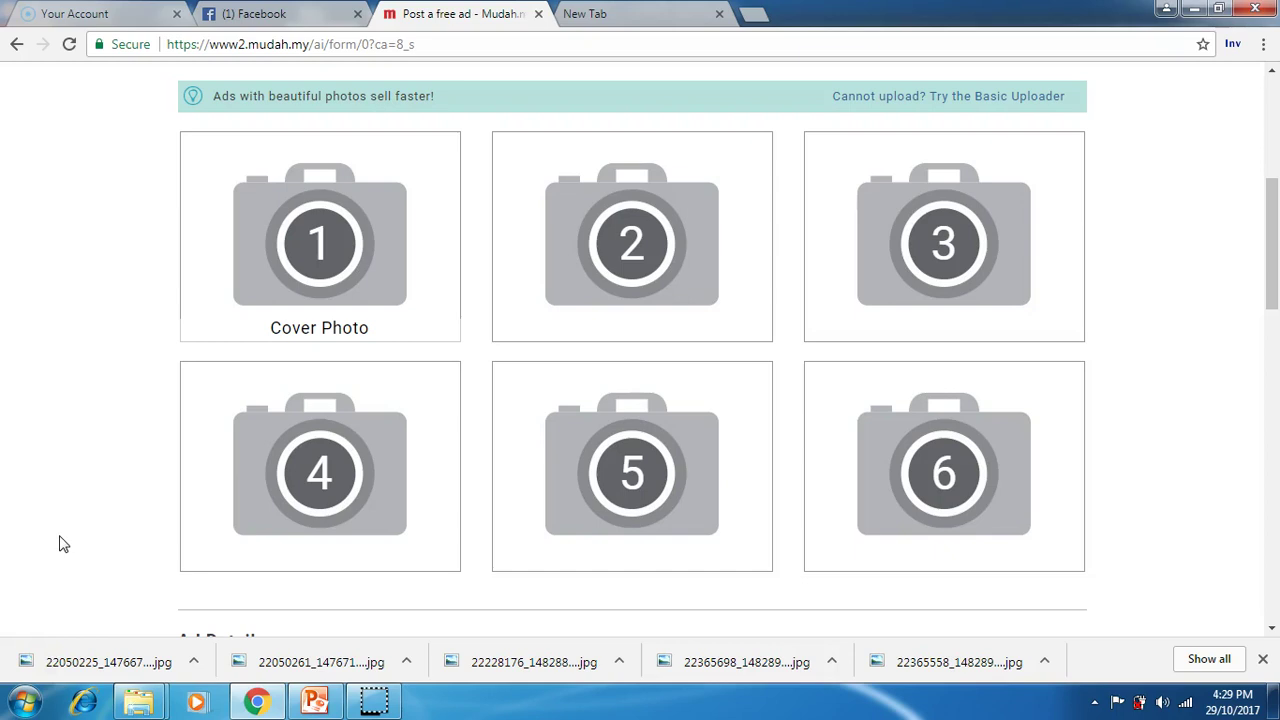
Step: Upload the couple's wedding photo 22228349 from the Mudah.my folder as the cover photo
{"action": "left_click", "coordinate": [330, 284]}
{"action": "key", "text": "shift+Tab"}
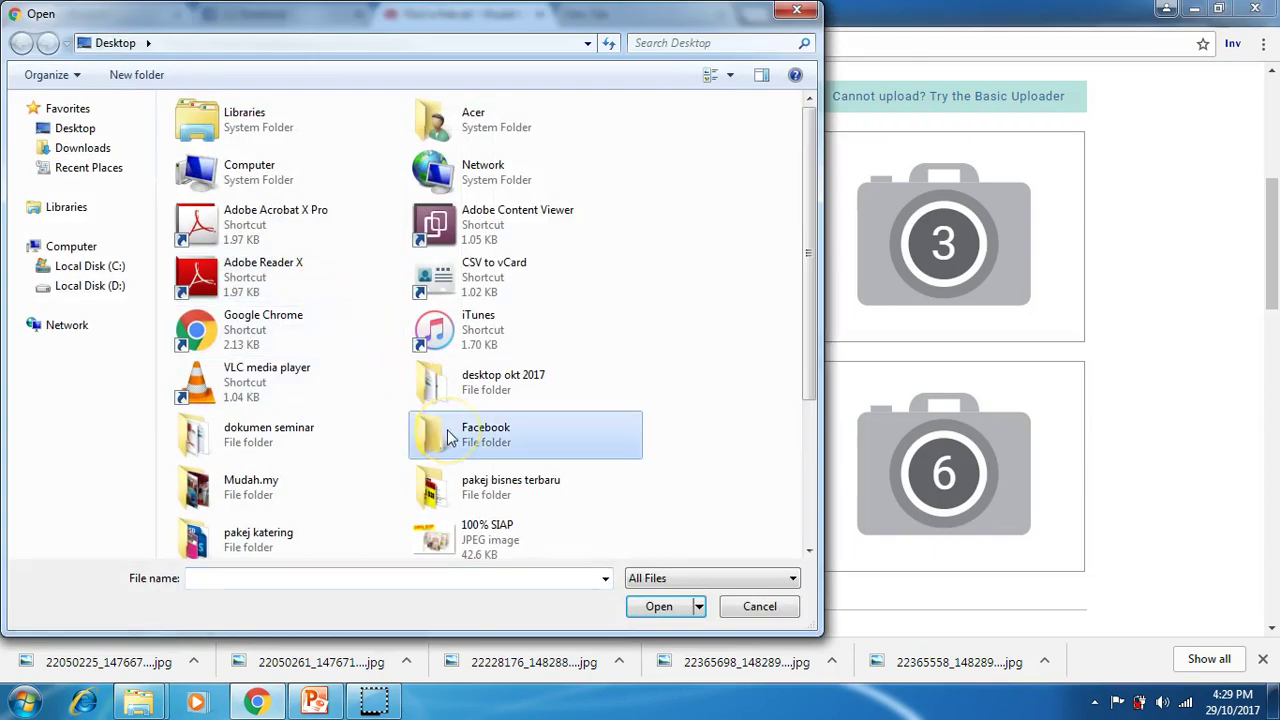
{"action": "key", "text": "m"}
{"action": "double_click", "coordinate": [377, 491]}
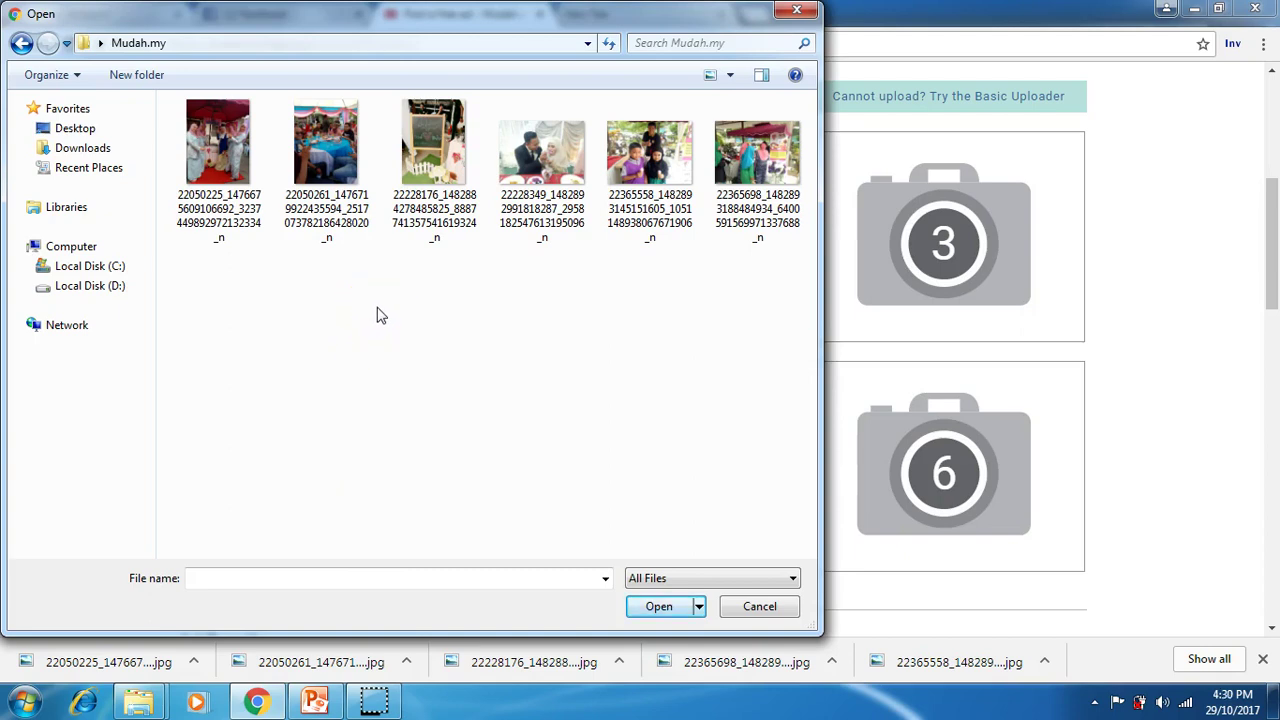
{"action": "left_click", "coordinate": [577, 205]}
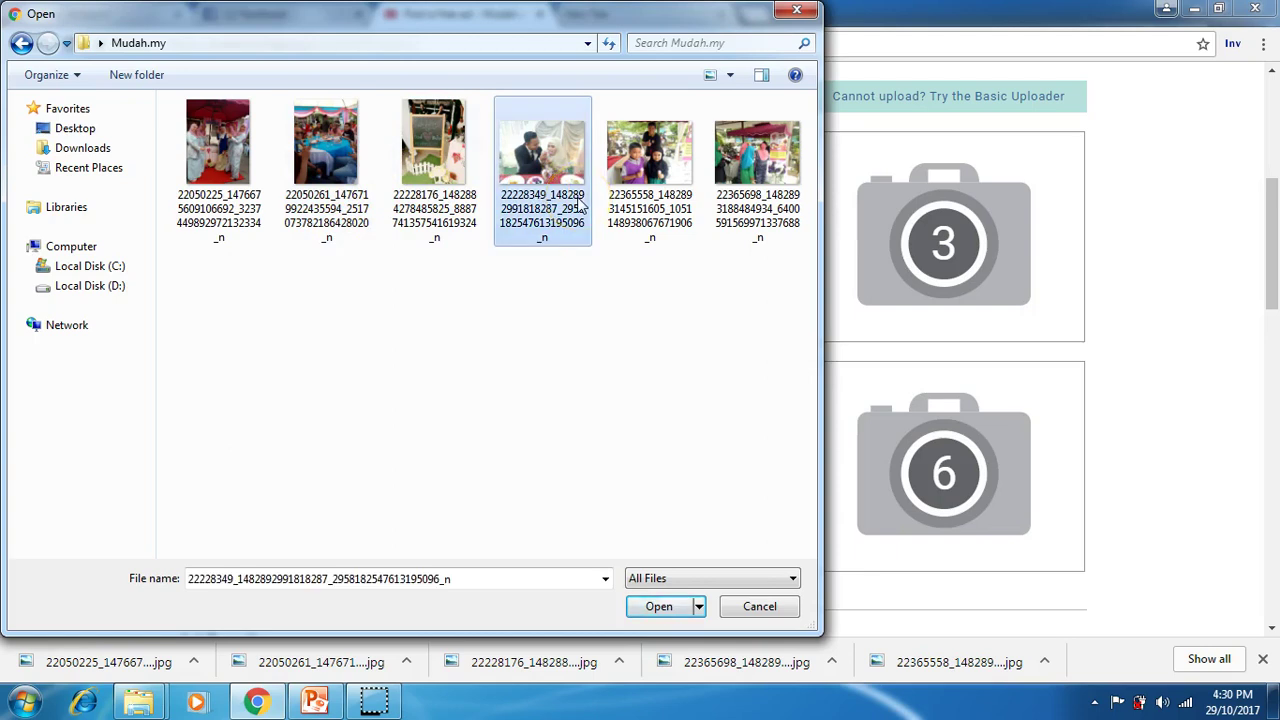
{"action": "left_click", "coordinate": [660, 607]}
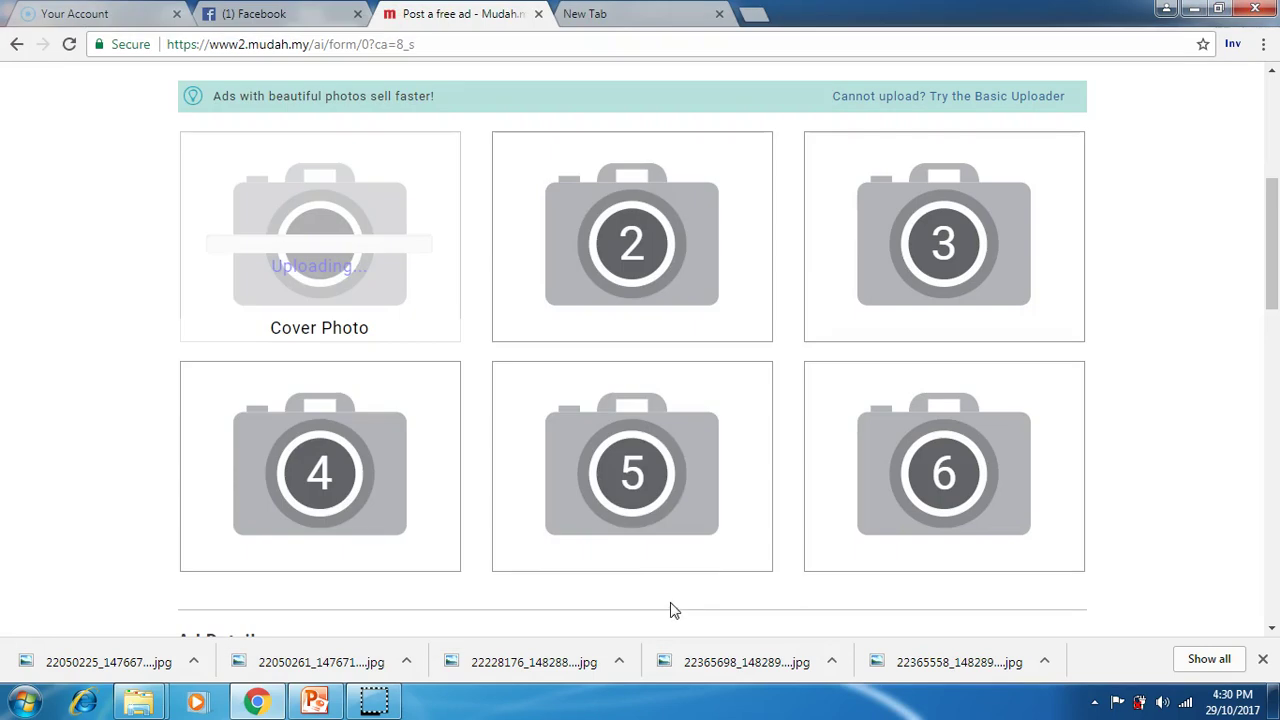
Step: Upload the banquet table, red-canopy group, ice-cream children and last folder photos into slots 2–5
{"action": "left_click", "coordinate": [609, 282]}
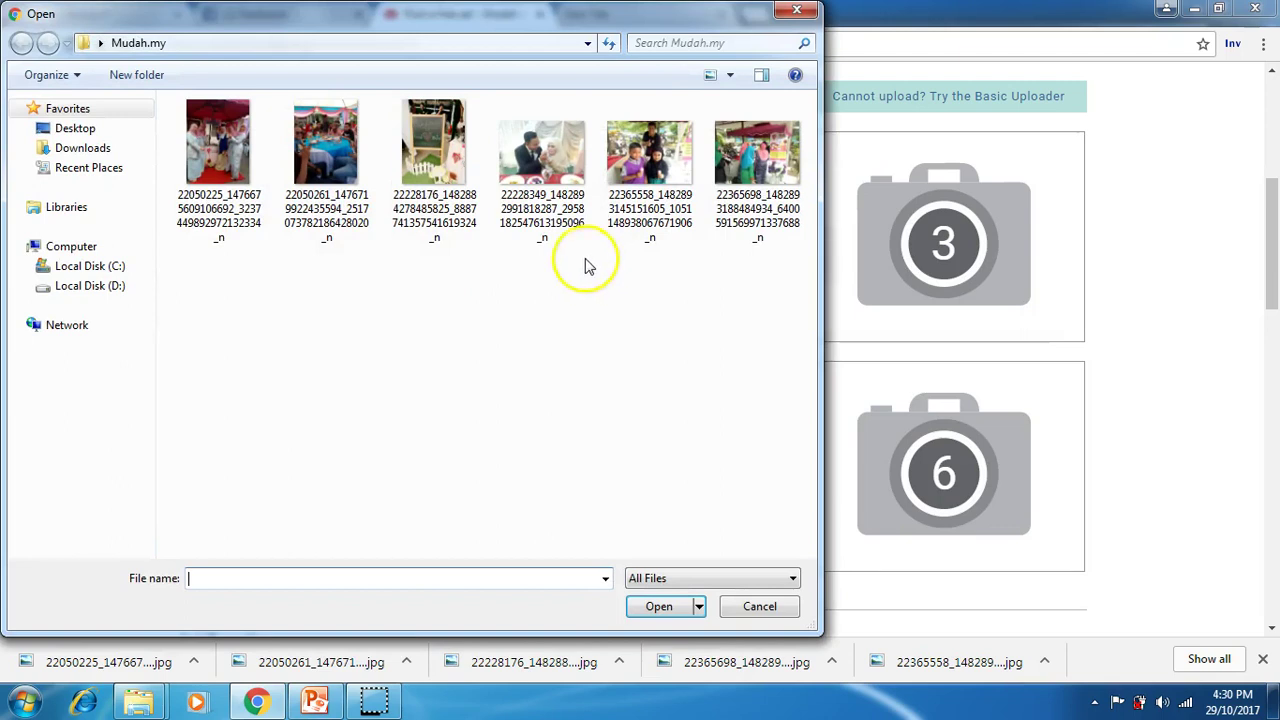
{"action": "left_click", "coordinate": [325, 175]}
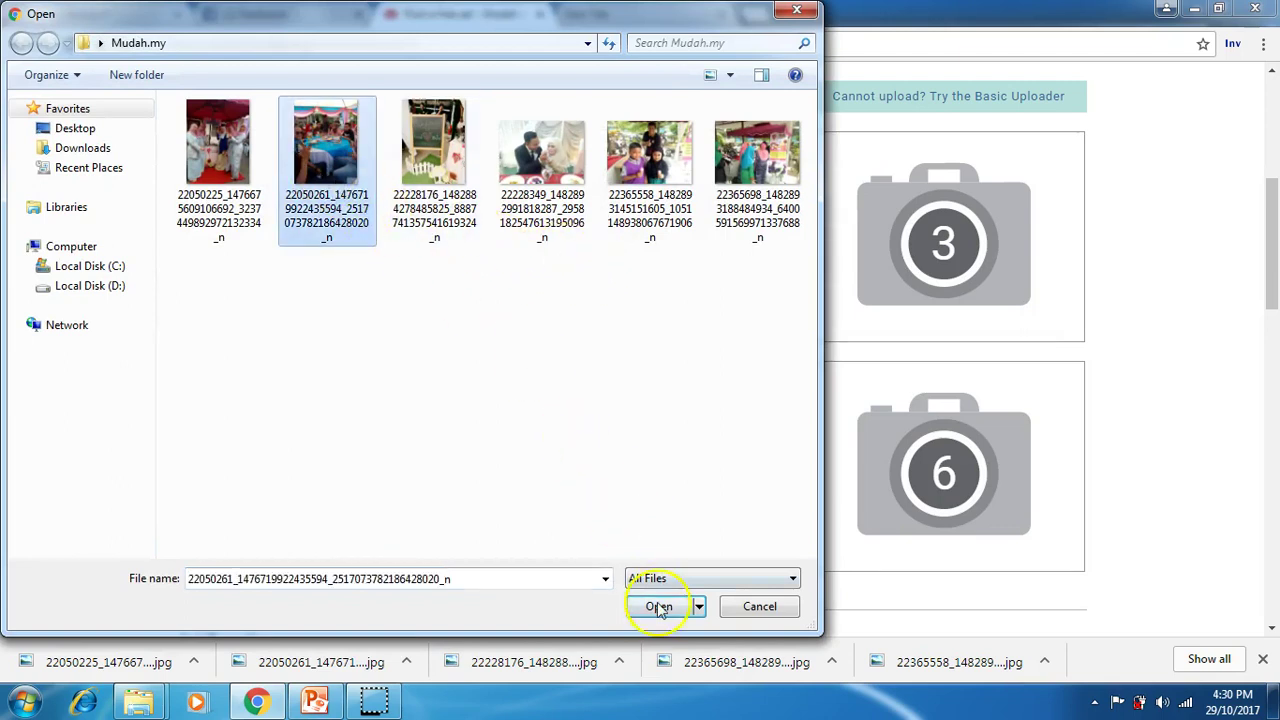
{"action": "left_click", "coordinate": [657, 606]}
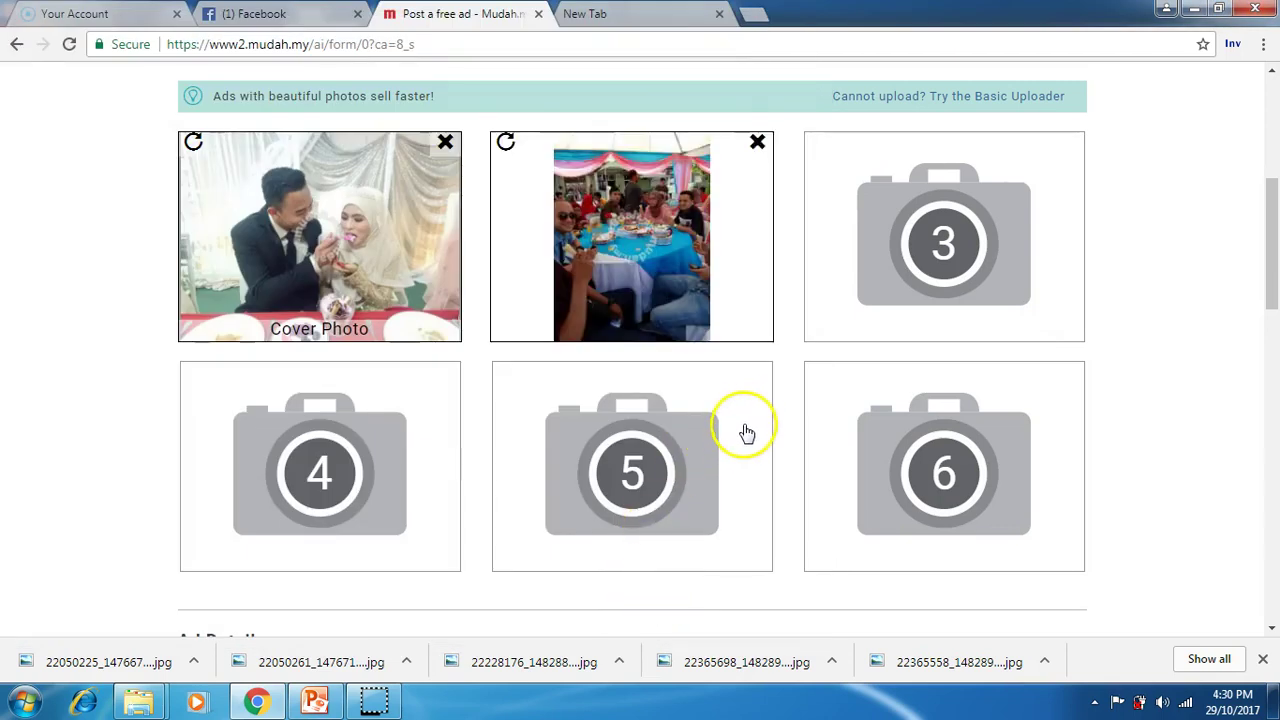
{"action": "left_click", "coordinate": [992, 240]}
{"action": "left_click", "coordinate": [220, 140]}
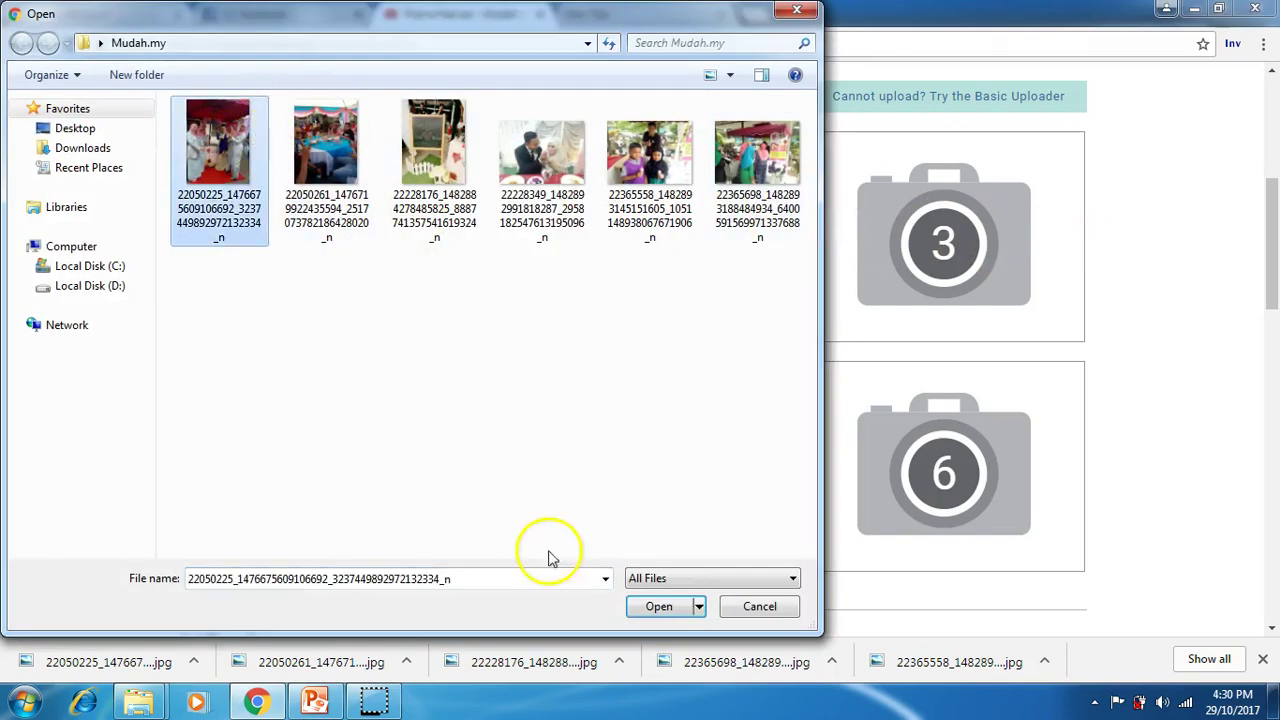
{"action": "left_click", "coordinate": [659, 607]}
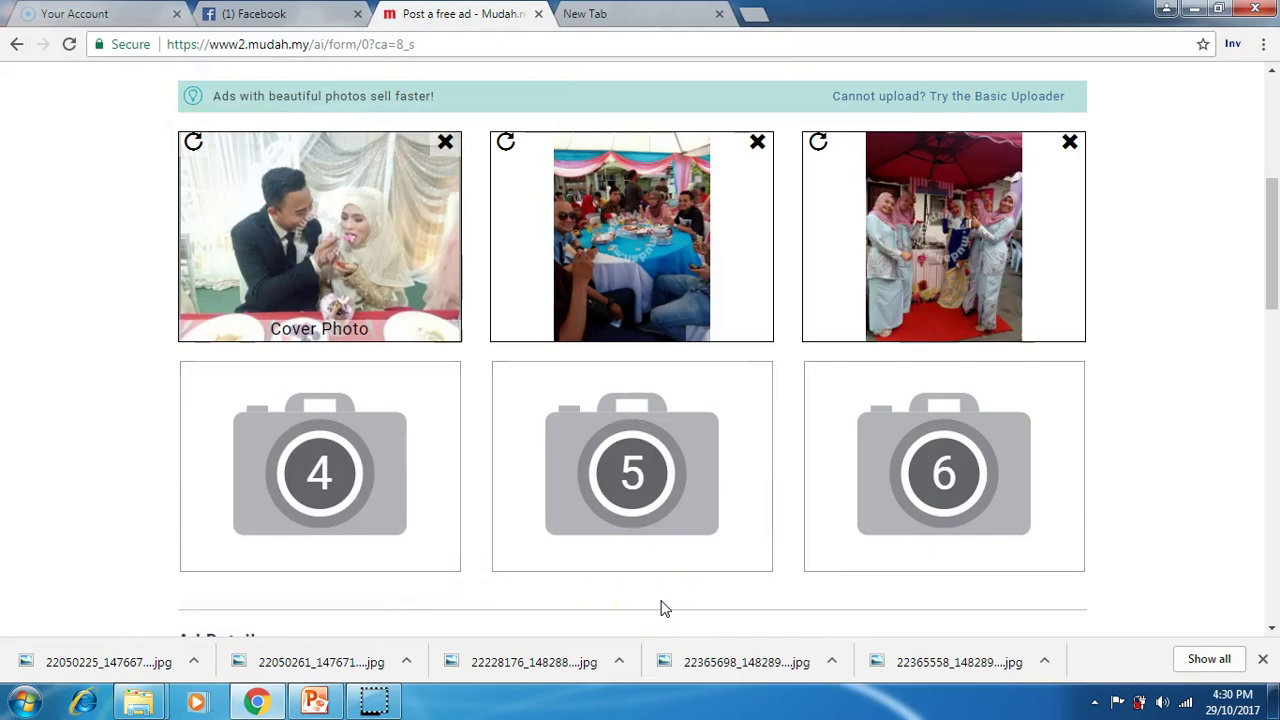
{"action": "left_click", "coordinate": [343, 463]}
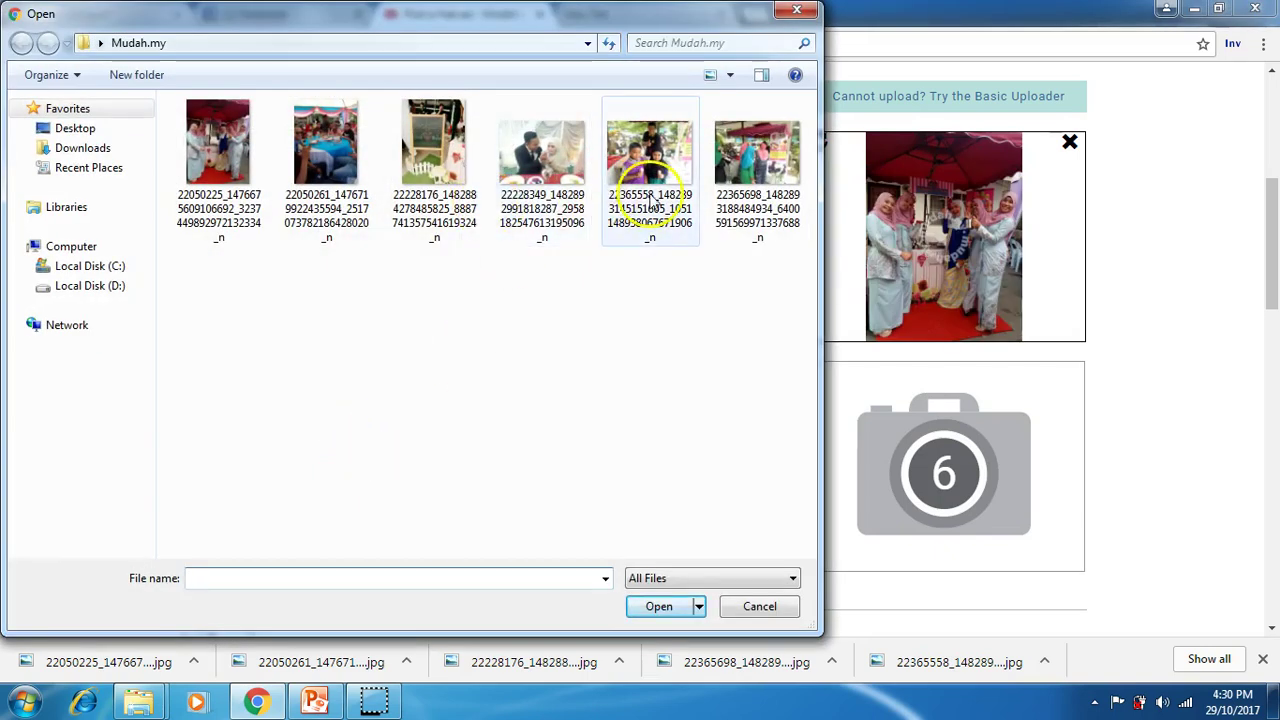
{"action": "left_click", "coordinate": [651, 200]}
{"action": "left_click", "coordinate": [664, 606]}
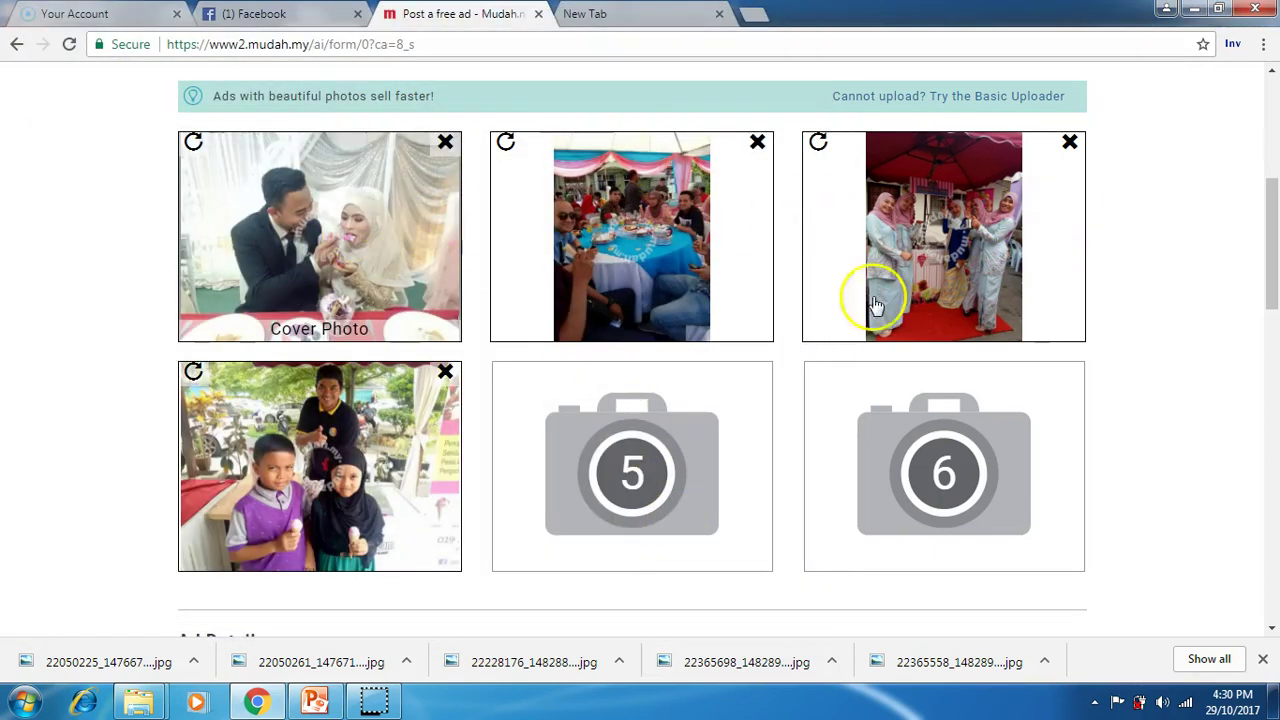
{"action": "left_click", "coordinate": [737, 430]}
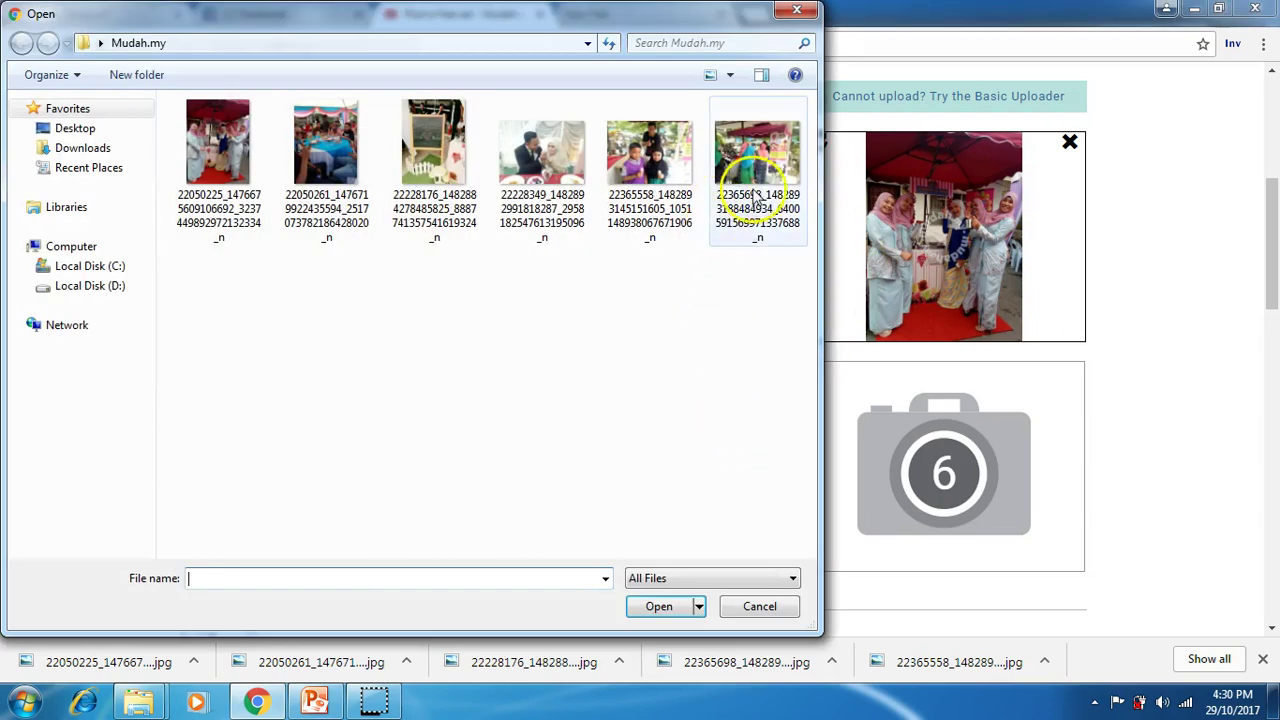
{"action": "left_click", "coordinate": [740, 226]}
{"action": "left_click", "coordinate": [690, 608]}
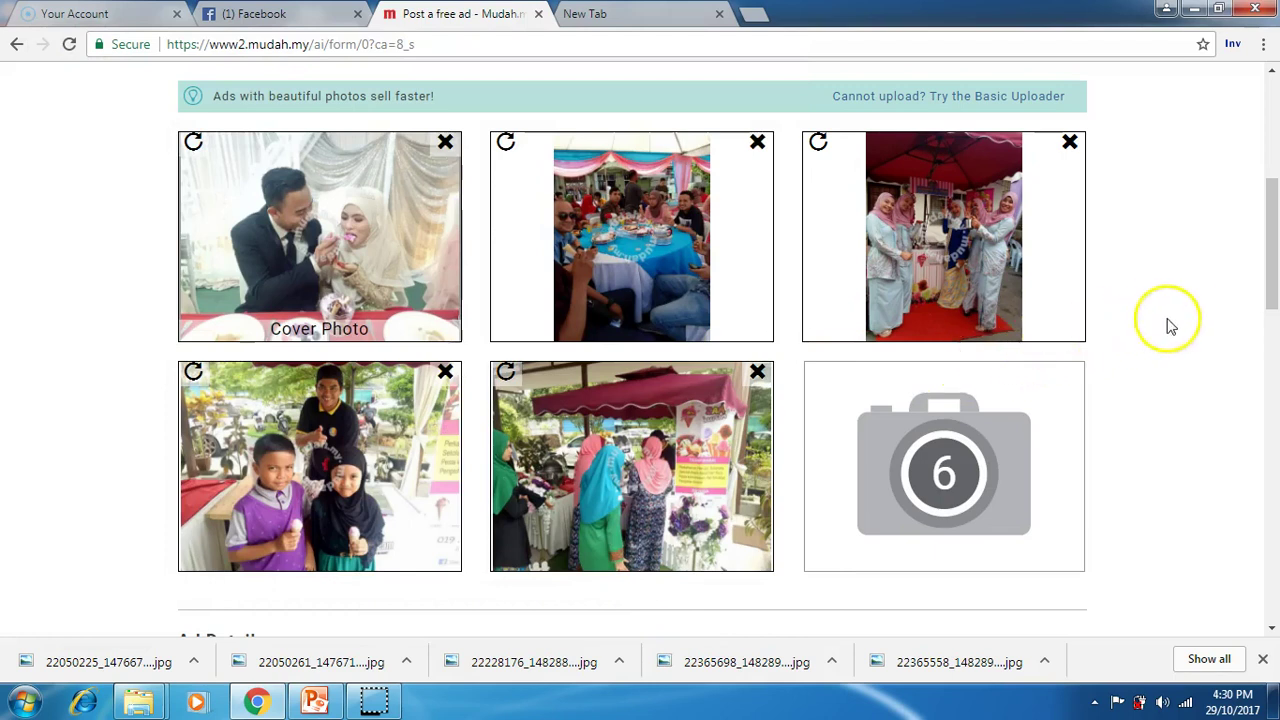
Step: Set the ad's item type to Others
{"action": "left_click_drag", "start_coordinate": [1266, 286], "coordinate": [1270, 402]}
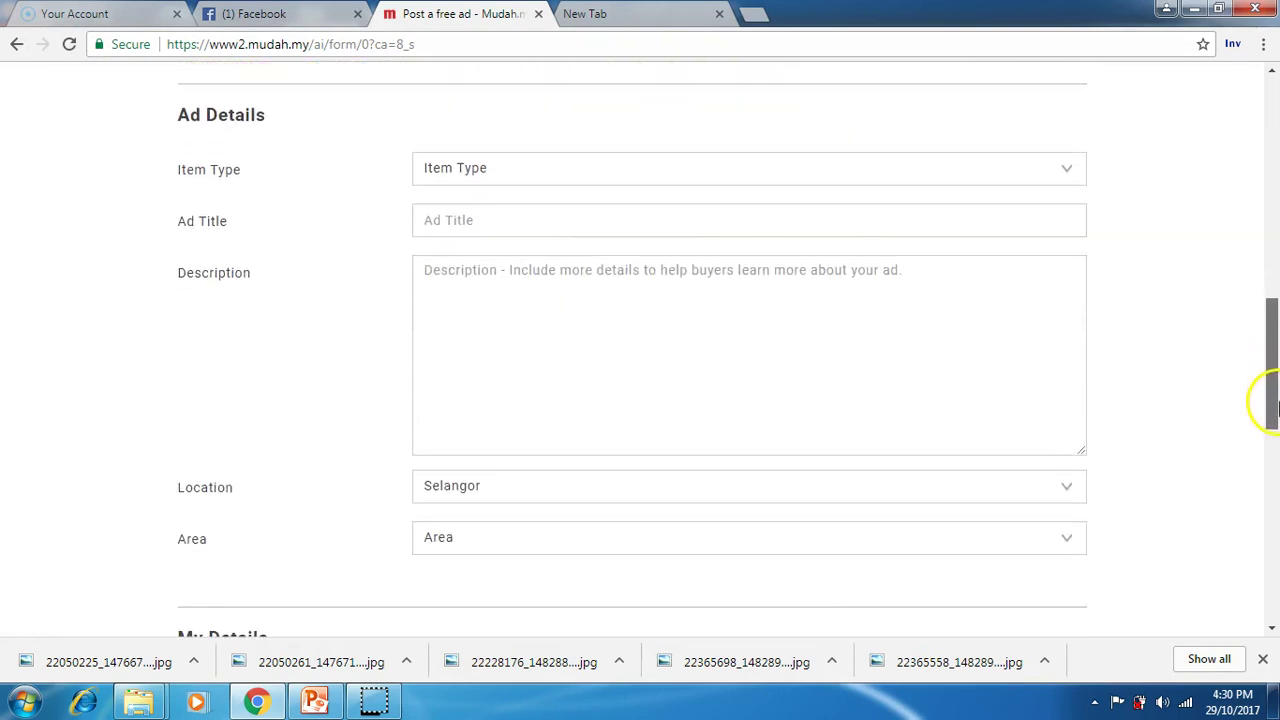
{"action": "left_click", "coordinate": [523, 174]}
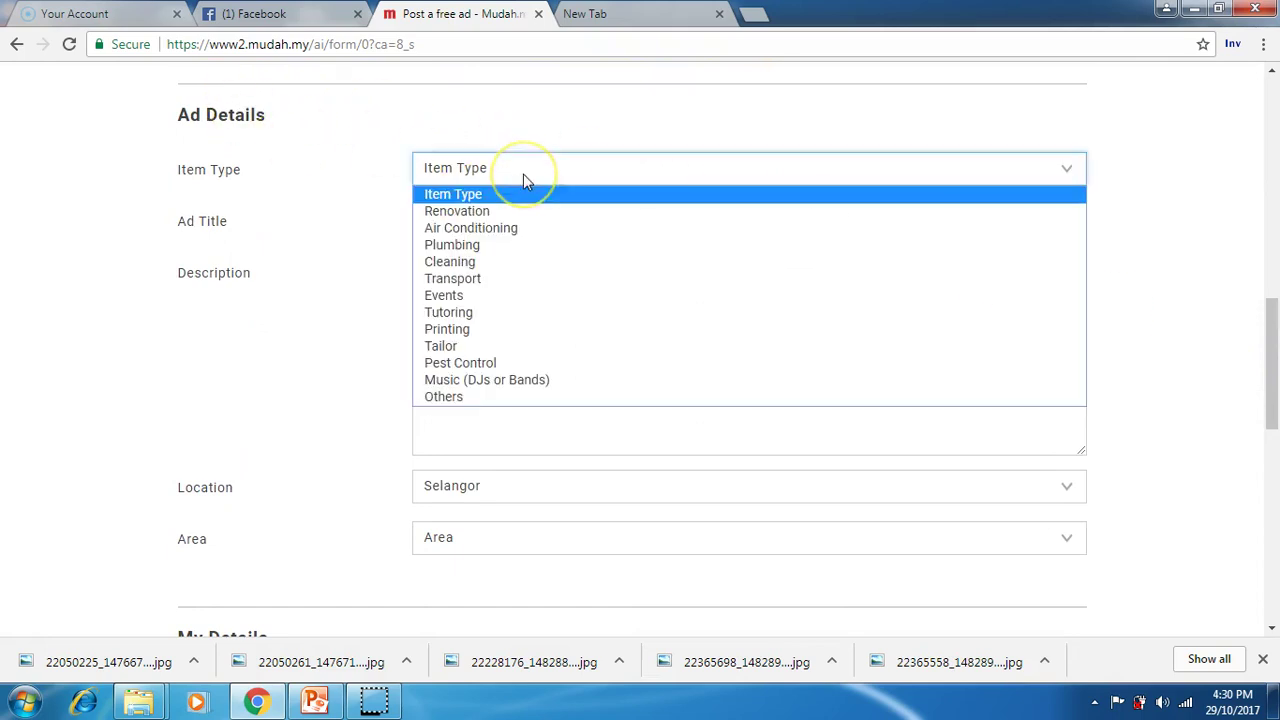
{"action": "left_click", "coordinate": [497, 396]}
Step: Enter the title 'katering aiskrim percuma untuk first time', correcting typos along the way
{"action": "left_click", "coordinate": [483, 217]}
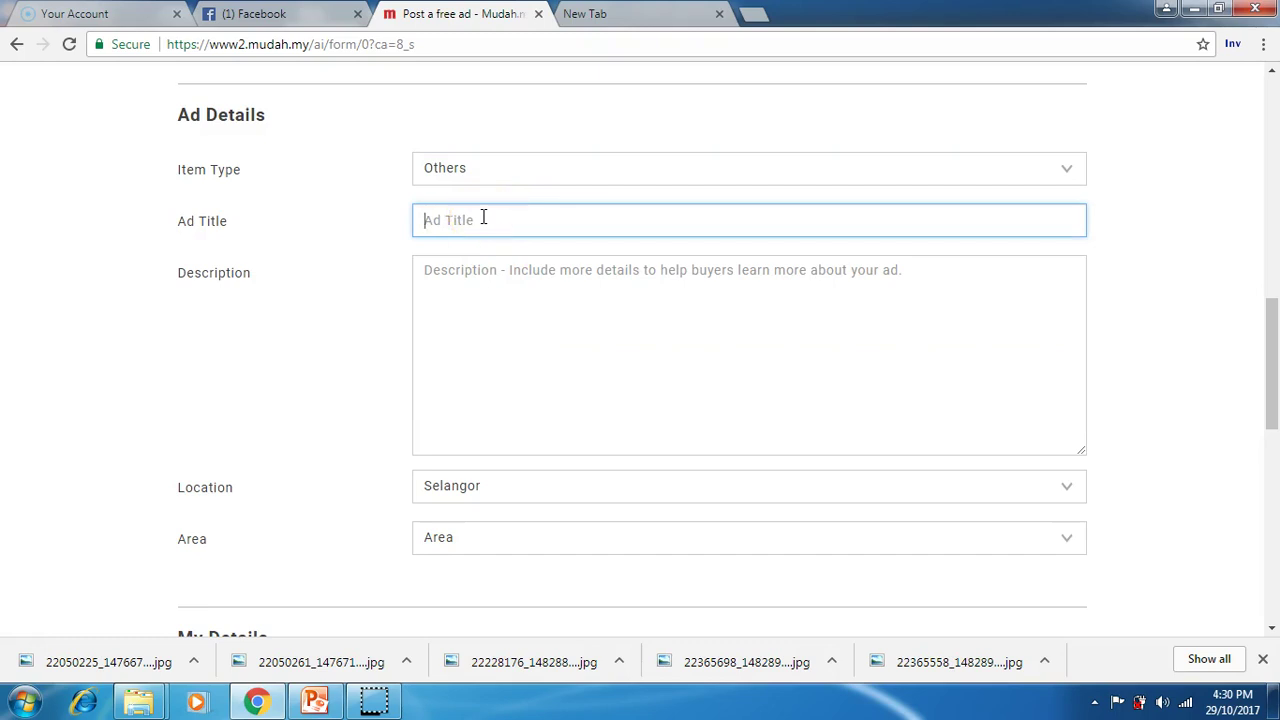
{"action": "type", "text": "katering aiskrim"}
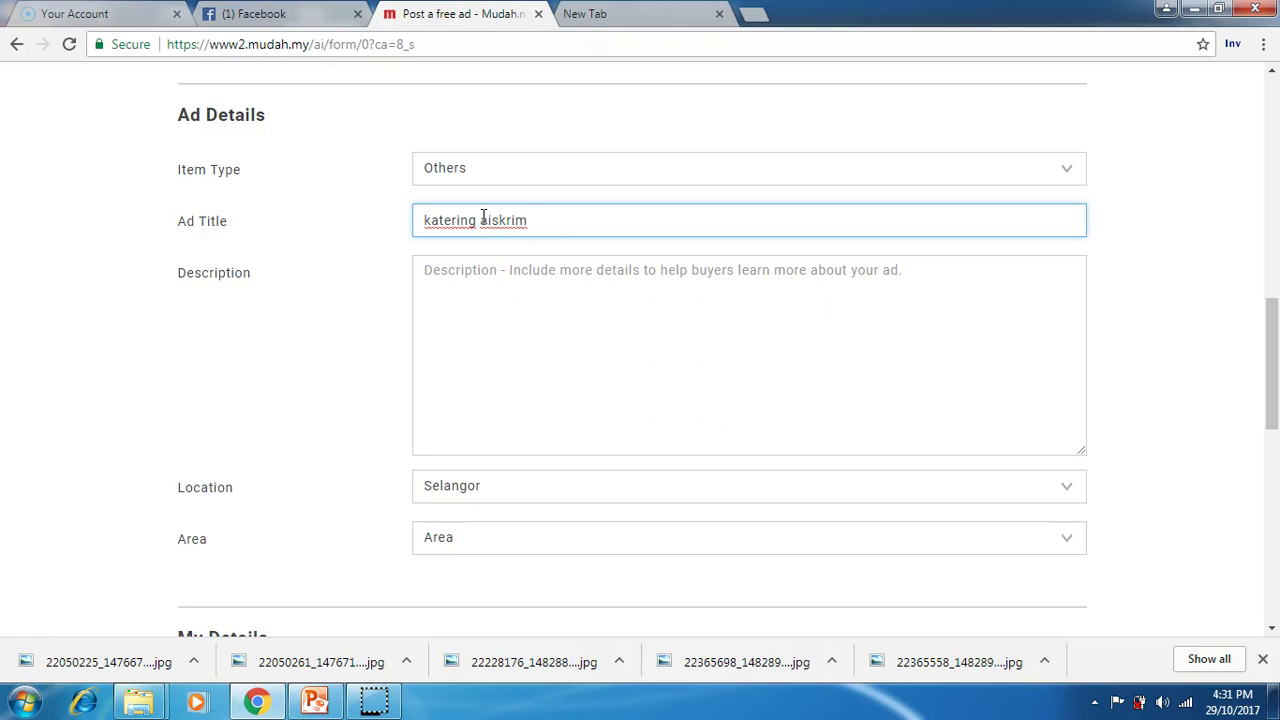
{"action": "type", "text": "percuma untk"}
{"action": "key", "text": "BackSpace"}
{"action": "type", "text": "uk"}
{"action": "key", "text": "BackSpace"}
{"action": "key", "text": "BackSpace"}
{"action": "key", "text": "BackSpace"}
{"action": "type", "text": "t"}
{"action": "key", "text": "BackSpace"}
{"action": "type", "text": "uk "}
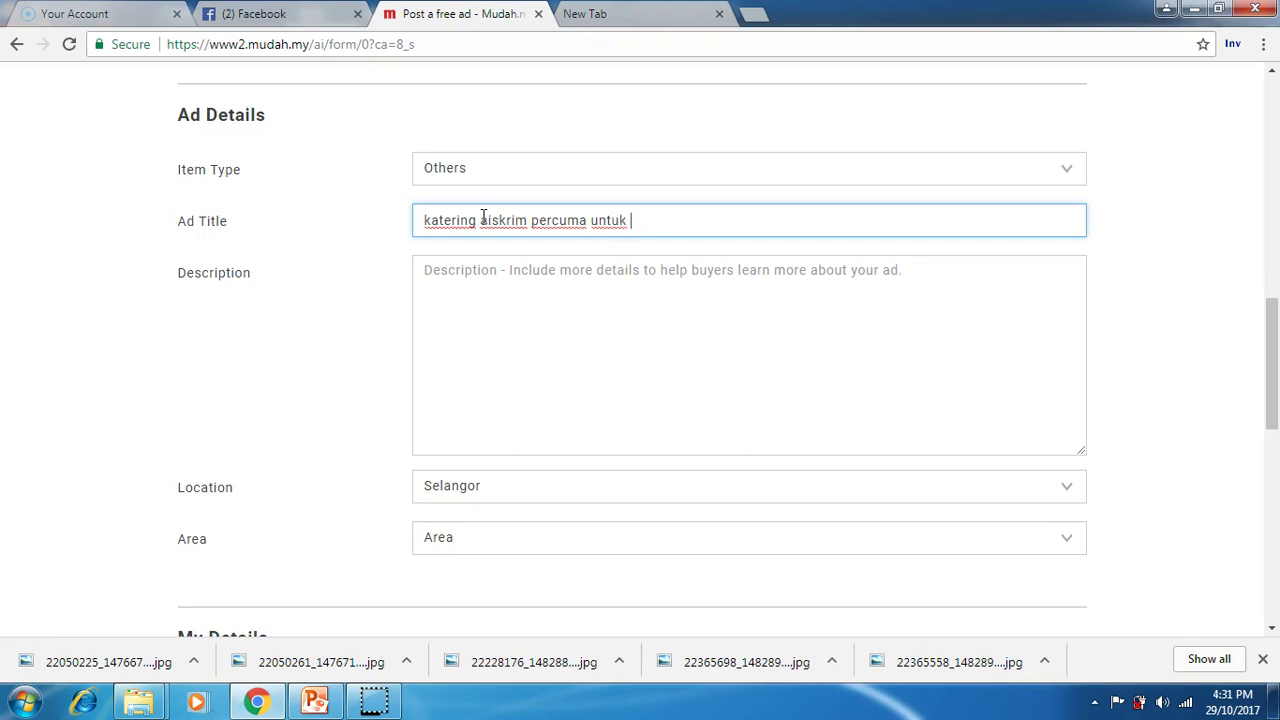
{"action": "type", "text": "first time"}
Step: Trim the title back toward 'katering aiskrim', trying and removing 'rm1' and 'percuma' endings
{"action": "key", "text": "BackSpace"}
{"action": "key", "text": "BackSpace"}
{"action": "key", "text": "BackSpace"}
{"action": "key", "text": "BackSpace"}
{"action": "key", "text": "BackSpace"}
{"action": "key", "text": "BackSpace"}
{"action": "key", "text": "BackSpace"}
{"action": "key", "text": "BackSpace"}
{"action": "key", "text": "BackSpace"}
{"action": "key", "text": "BackSpace"}
{"action": "key", "text": "BackSpace"}
{"action": "key", "text": "BackSpace"}
{"action": "key", "text": "BackSpace"}
{"action": "key", "text": "BackSpace"}
{"action": "key", "text": "BackSpace"}
{"action": "key", "text": "BackSpace"}
{"action": "key", "text": "BackSpace"}
{"action": "key", "text": "BackSpace"}
{"action": "key", "text": "BackSpace"}
{"action": "key", "text": "BackSpace"}
{"action": "key", "text": "BackSpace"}
{"action": "key", "text": "BackSpace"}
{"action": "key", "text": "BackSpace"}
{"action": "key", "text": "BackSpace"}
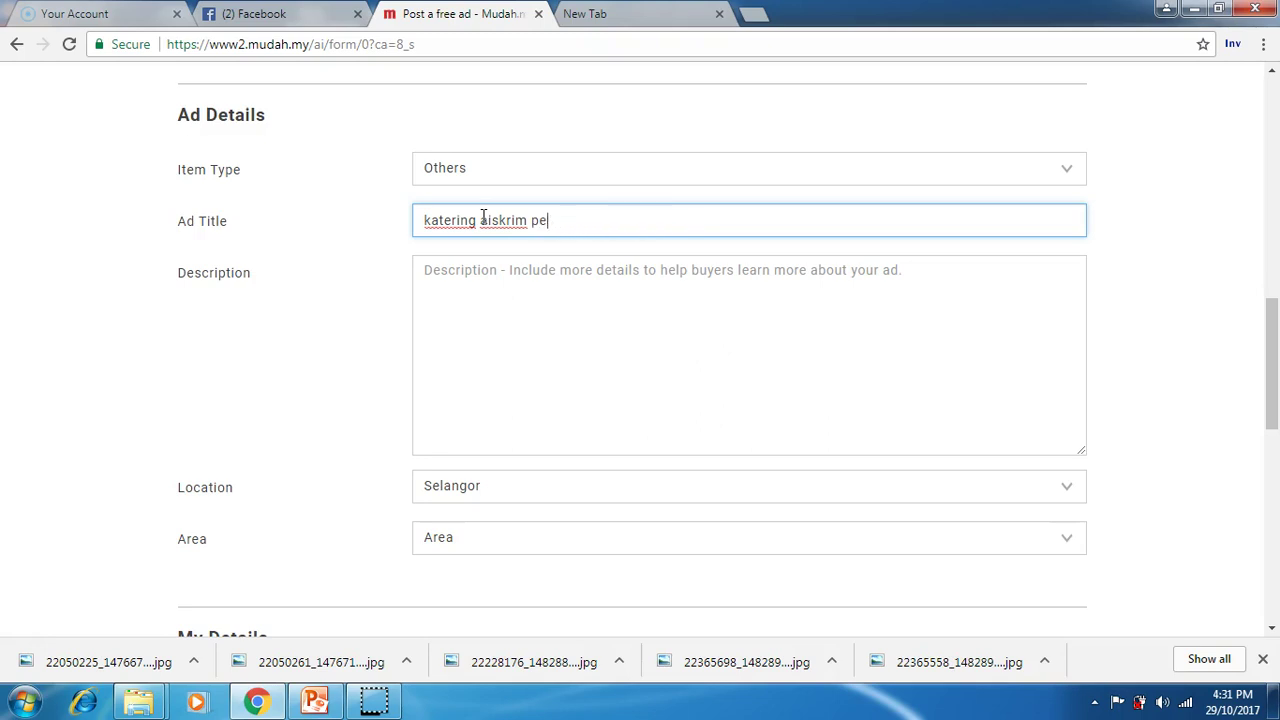
{"action": "type", "text": "rm1"}
{"action": "key", "text": "BackSpace"}
{"action": "key", "text": "BackSpace"}
{"action": "key", "text": "BackSpace"}
{"action": "type", "text": "percuma"}
{"action": "key", "text": "BackSpace"}
{"action": "key", "text": "BackSpace"}
{"action": "key", "text": "BackSpace"}
{"action": "key", "text": "BackSpace"}
{"action": "key", "text": "BackSpace"}
{"action": "key", "text": "BackSpace"}
{"action": "key", "text": "BackSpace"}
{"action": "key", "text": "BackSpace"}
Step: Open the description with 'ingin meriahkan majlis perkahwinan anda dengan booth aiskrim?', fixing the spelling
{"action": "left_click", "coordinate": [510, 282]}
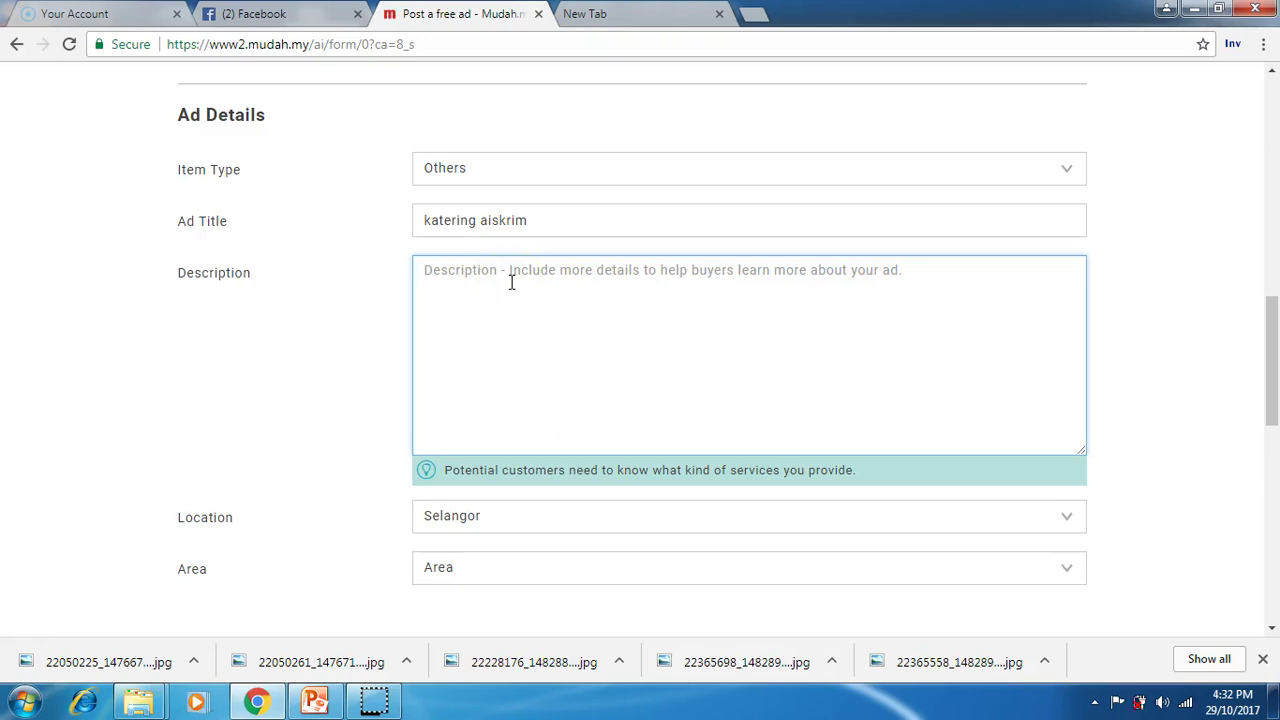
{"action": "type", "text": "ing"}
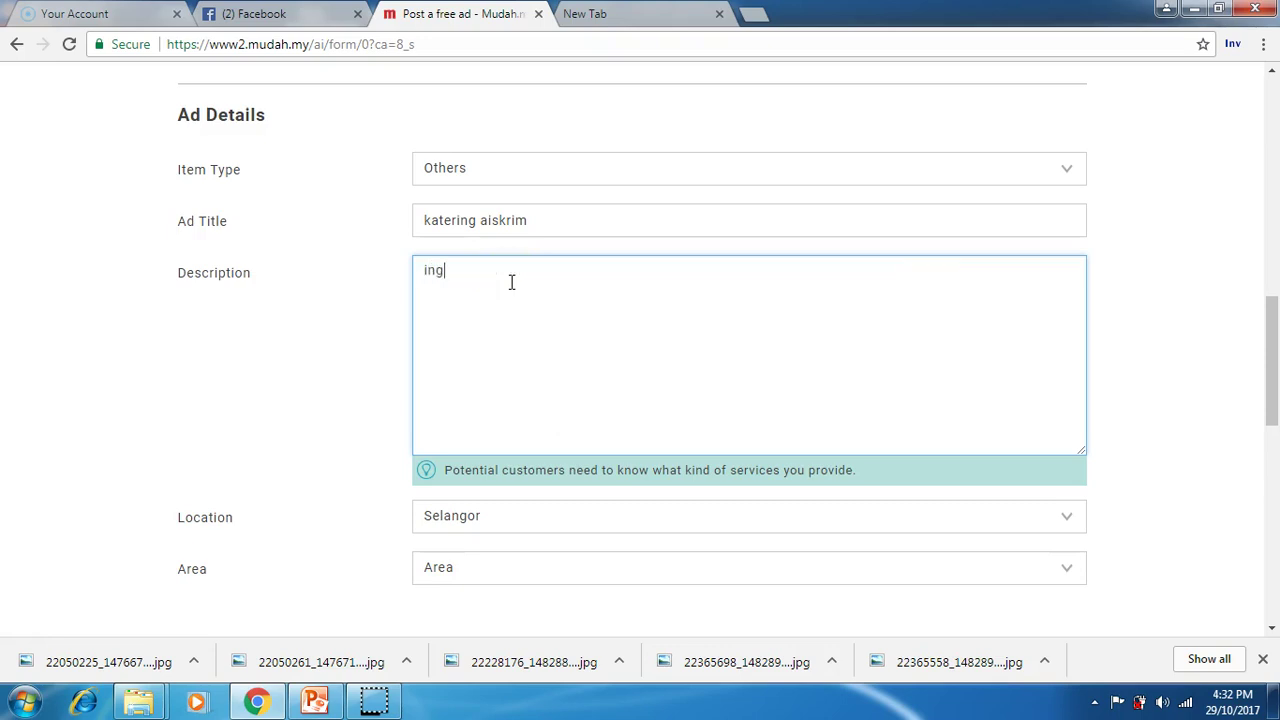
{"action": "type", "text": "in merihakan majlis"}
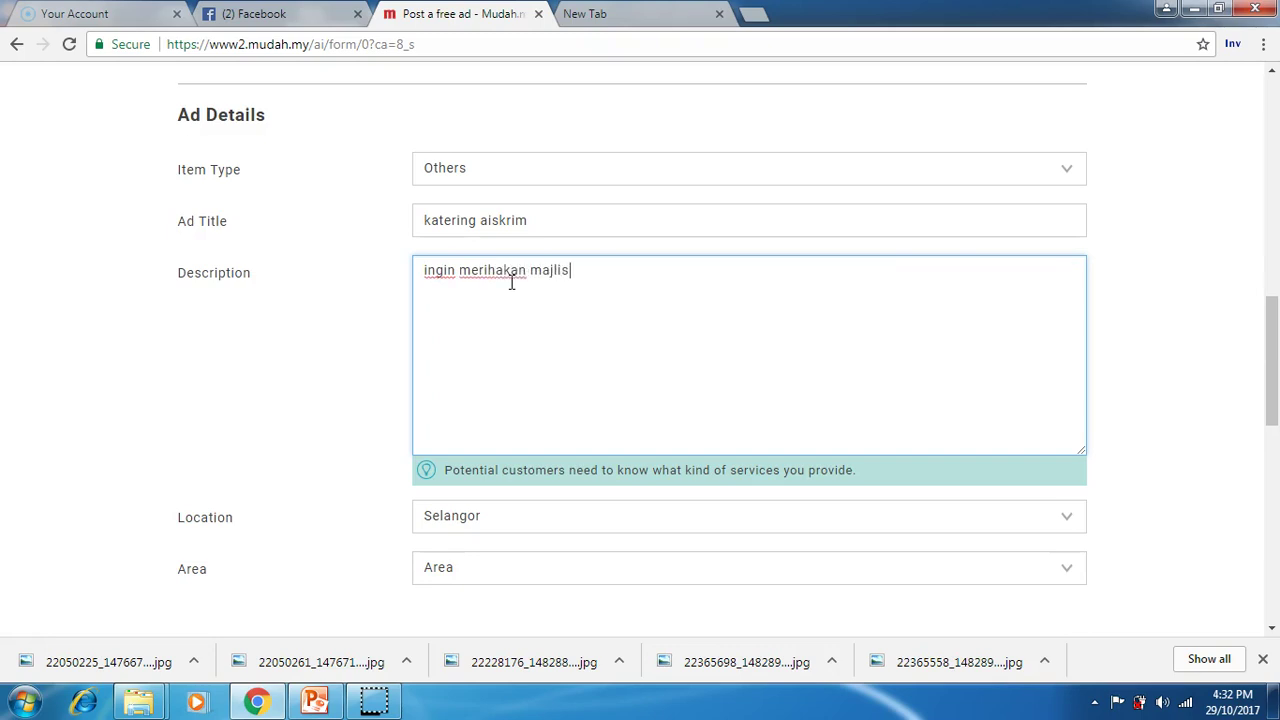
{"action": "type", "text": " perkahwinan "}
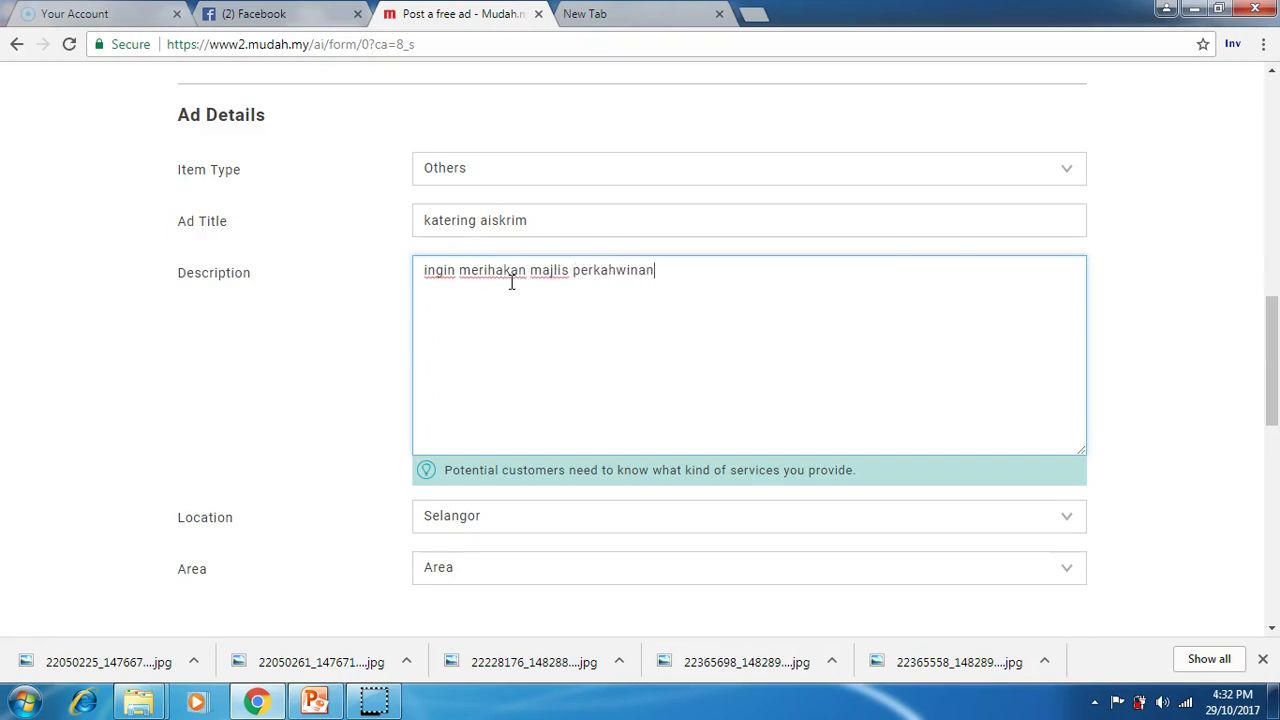
{"action": "type", "text": "anda dengan bo"}
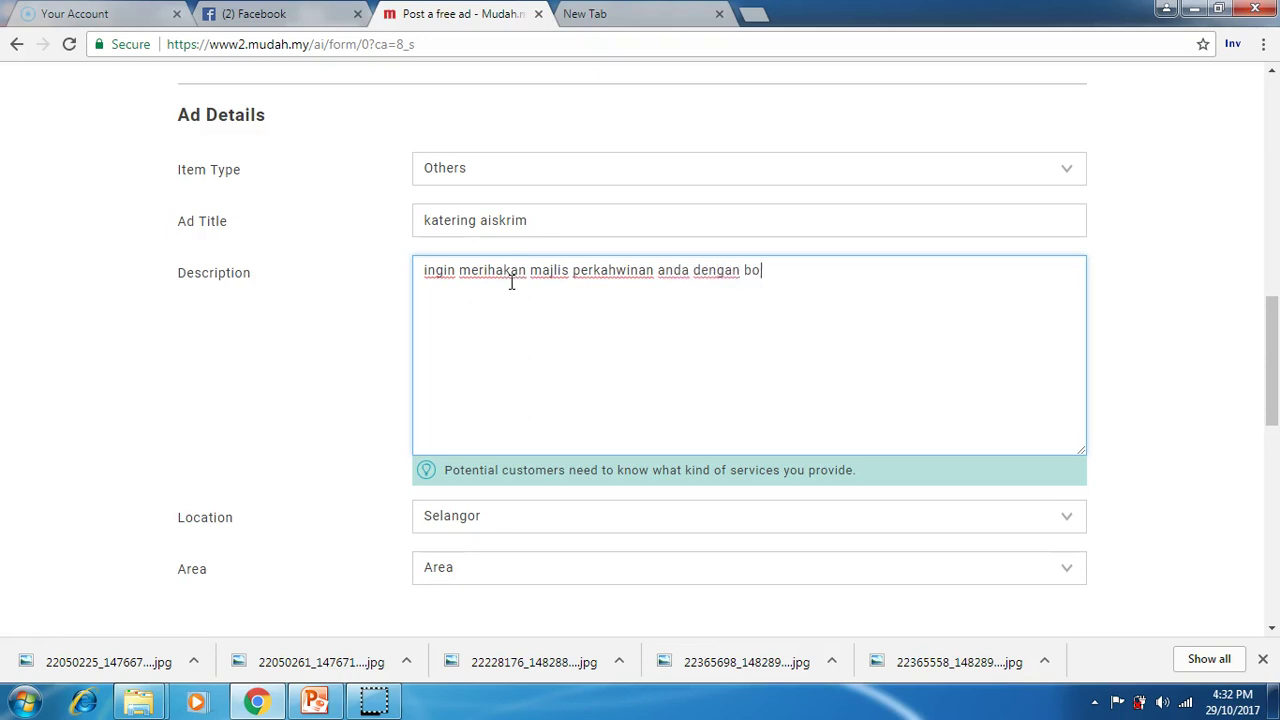
{"action": "type", "text": "oth aiskrim?"}
{"action": "key", "text": "Return"}
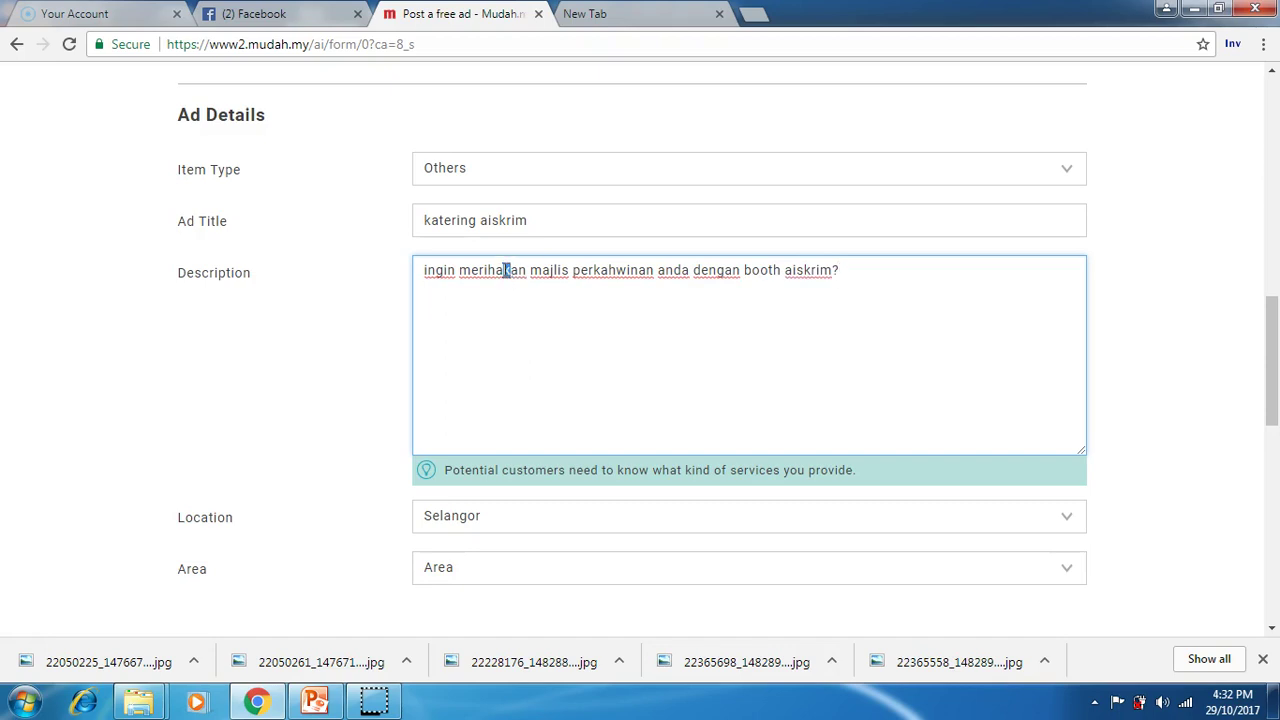
{"action": "left_click", "coordinate": [504, 270]}
{"action": "key", "text": "BackSpace"}
{"action": "key", "text": "Left"}
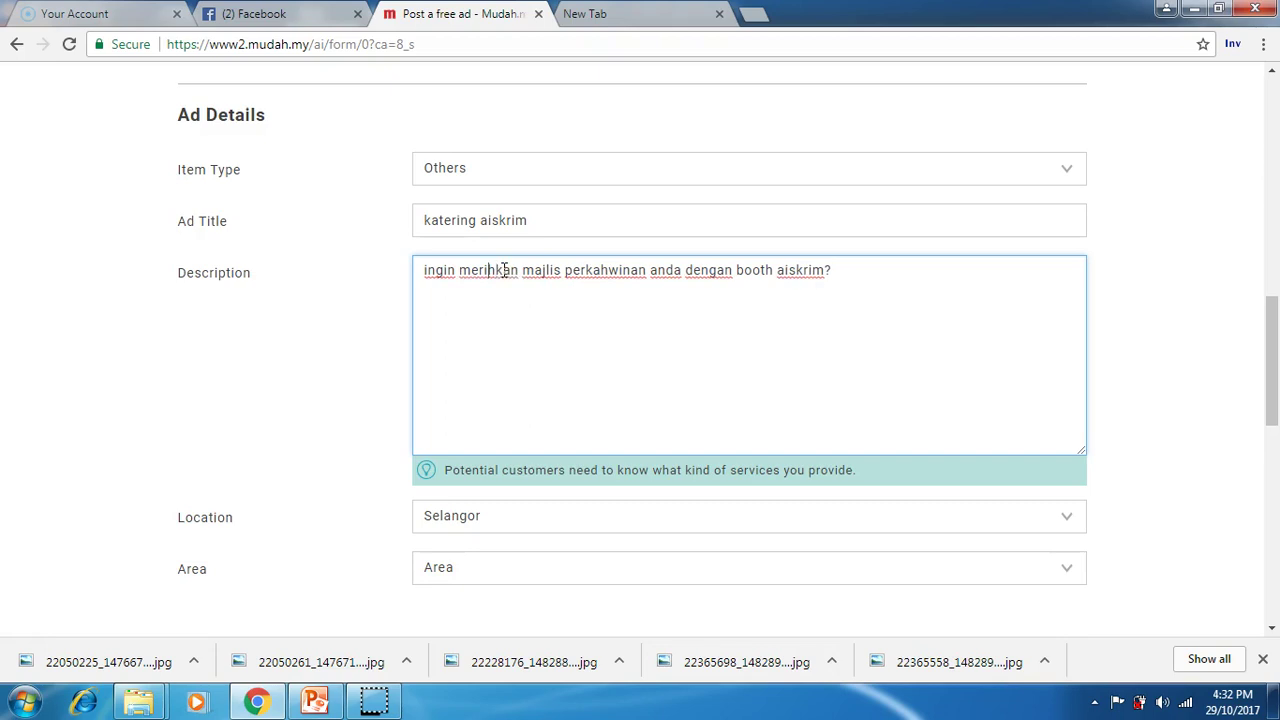
{"action": "type", "text": "a"}
{"action": "left_click", "coordinate": [780, 332]}
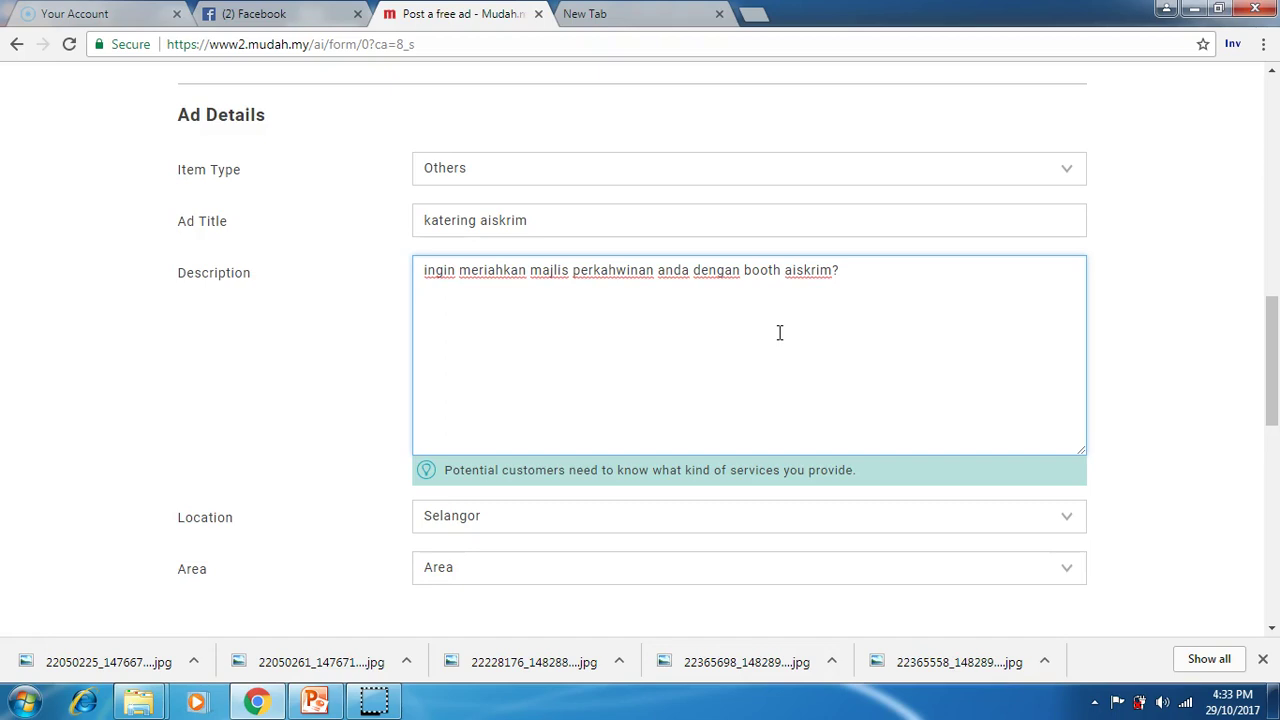
Step: Add 'dan masih tak jumpa lagi?' and begin a new paragraph with 'usah bimbang kerana'
{"action": "type", "text": "dan masih tak jumpa"}
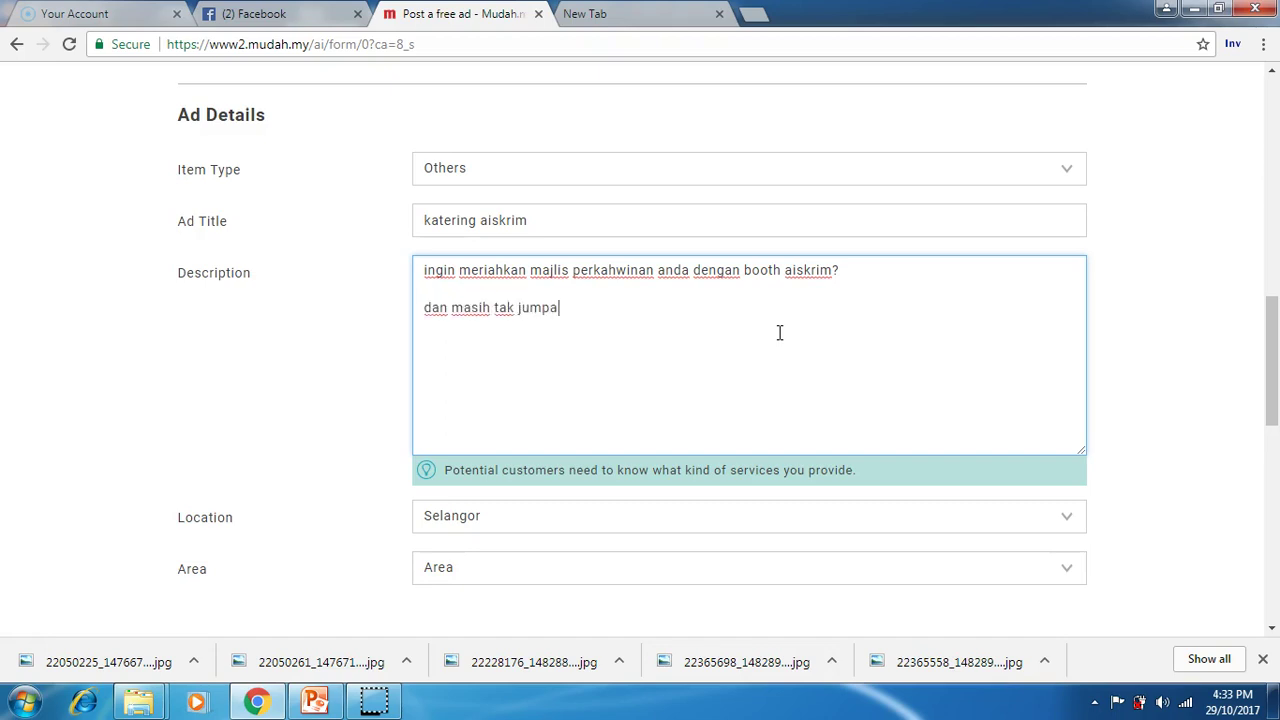
{"action": "type", "text": " lagi?"}
{"action": "left_click", "coordinate": [424, 307]}
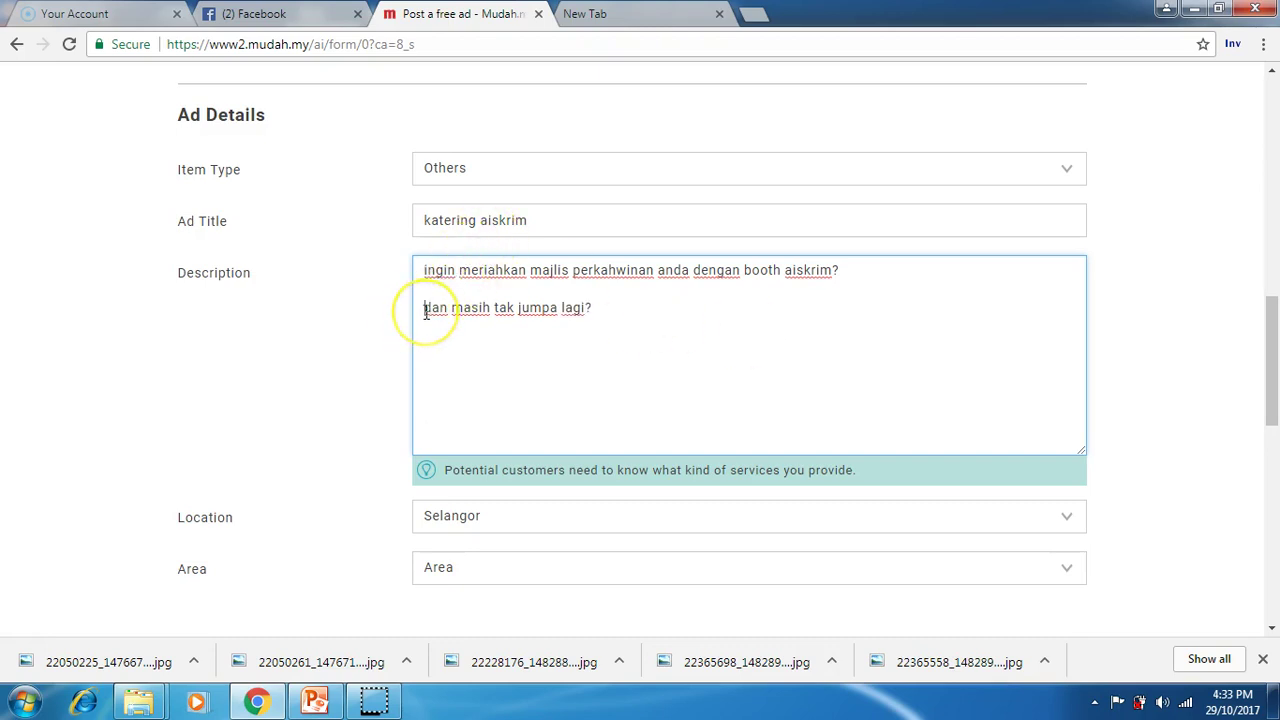
{"action": "key", "text": "BackSpace"}
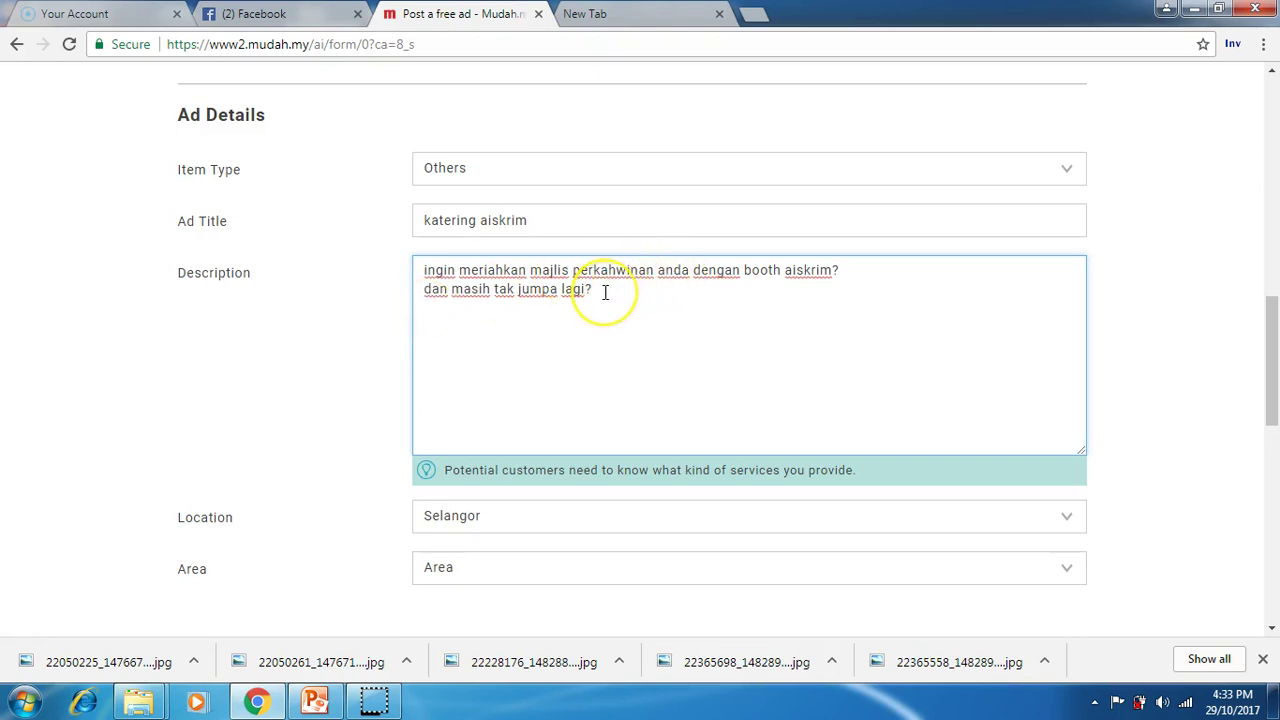
{"action": "key", "text": "Return"}
{"action": "key", "text": "Return"}
{"action": "type", "text": "s"}
{"action": "key", "text": "BackSpace"}
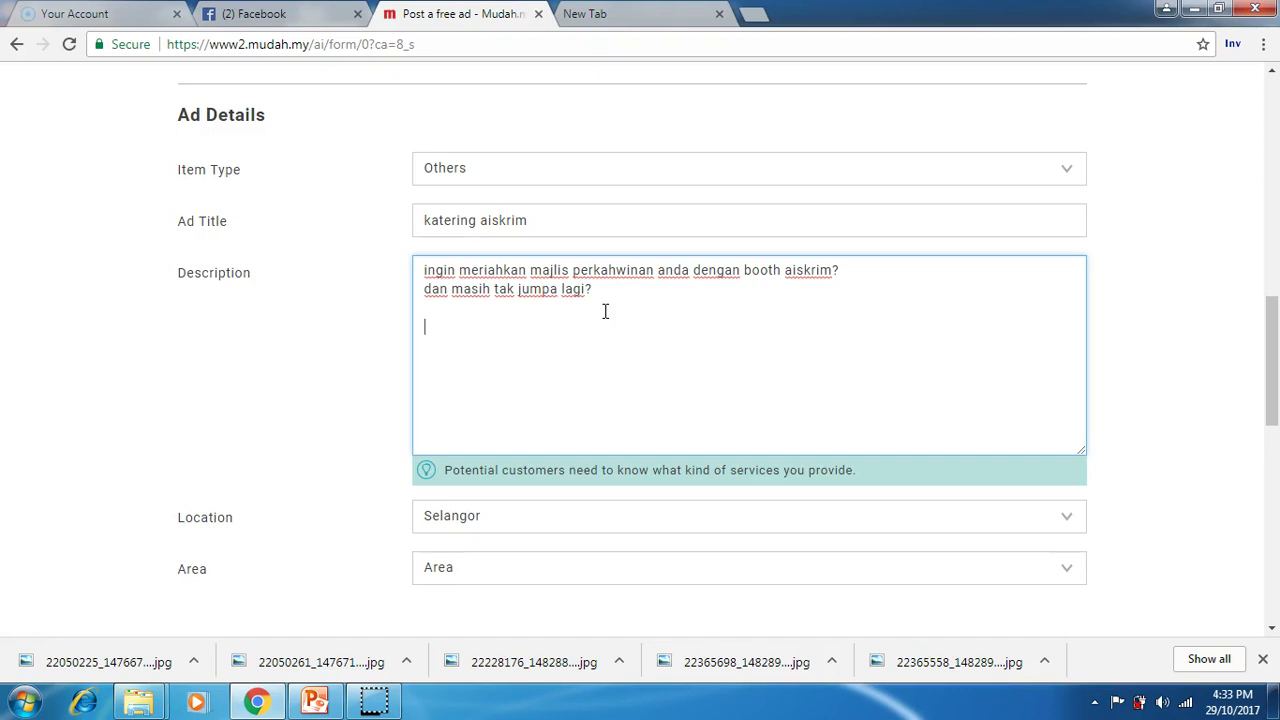
{"action": "type", "text": "usah bimbang kerna"}
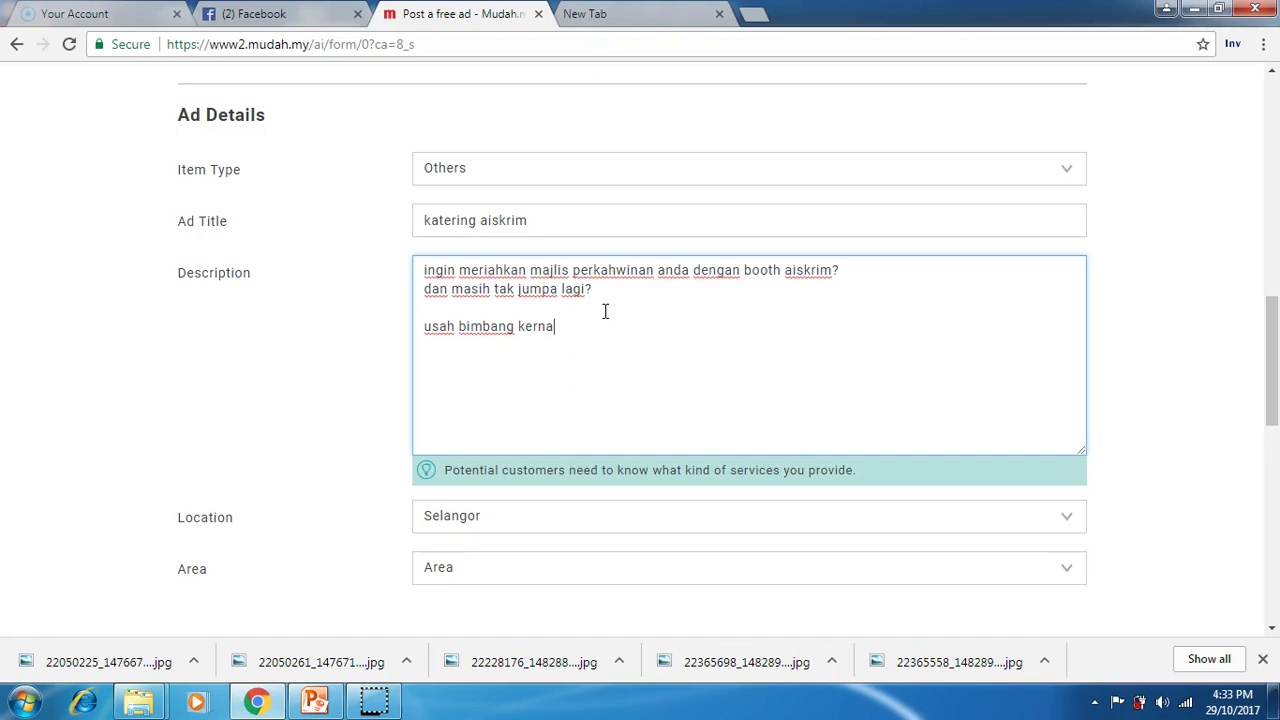
{"action": "key", "text": "BackSpace"}
{"action": "type", "text": "an"}
{"action": "key", "text": "BackSpace"}
Step: Continue with the affordable ice-cream catering package offer, ending 'pakej katering aiskrim merangkumi'
{"action": "type", "text": "a kini kami m"}
{"action": "type", "text": "enawarkan "}
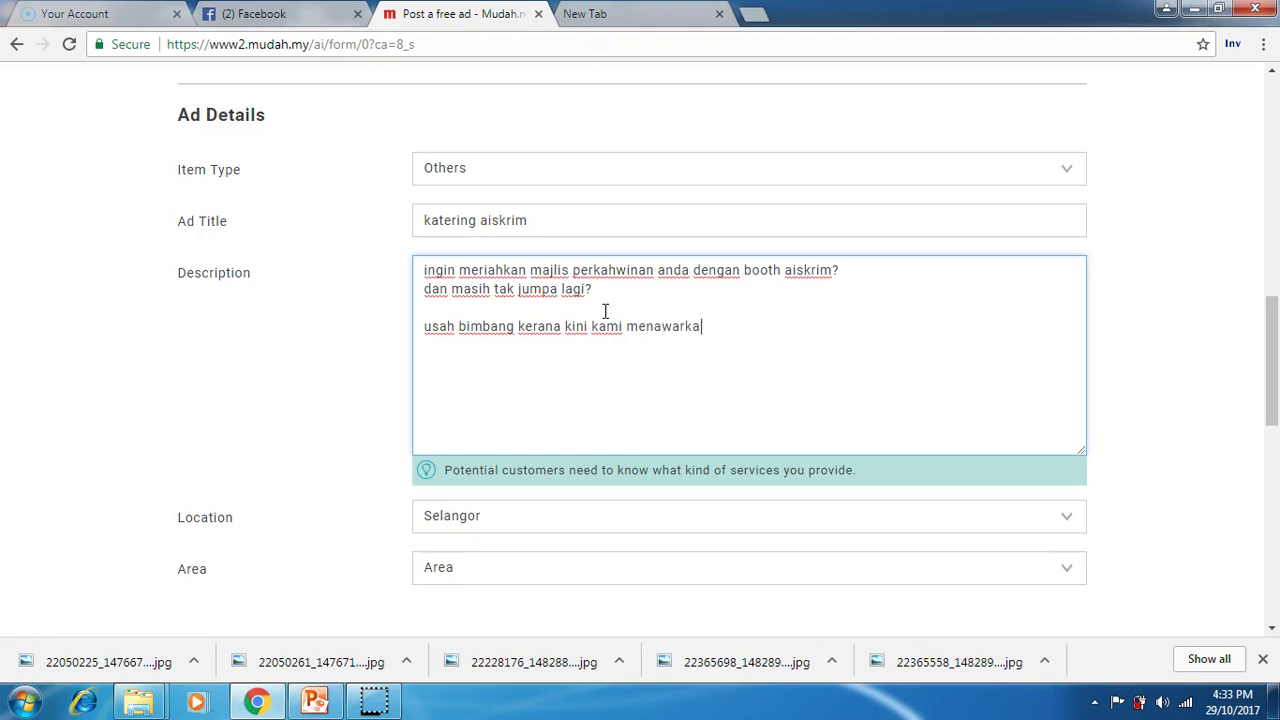
{"action": "type", "text": "pakej ka"}
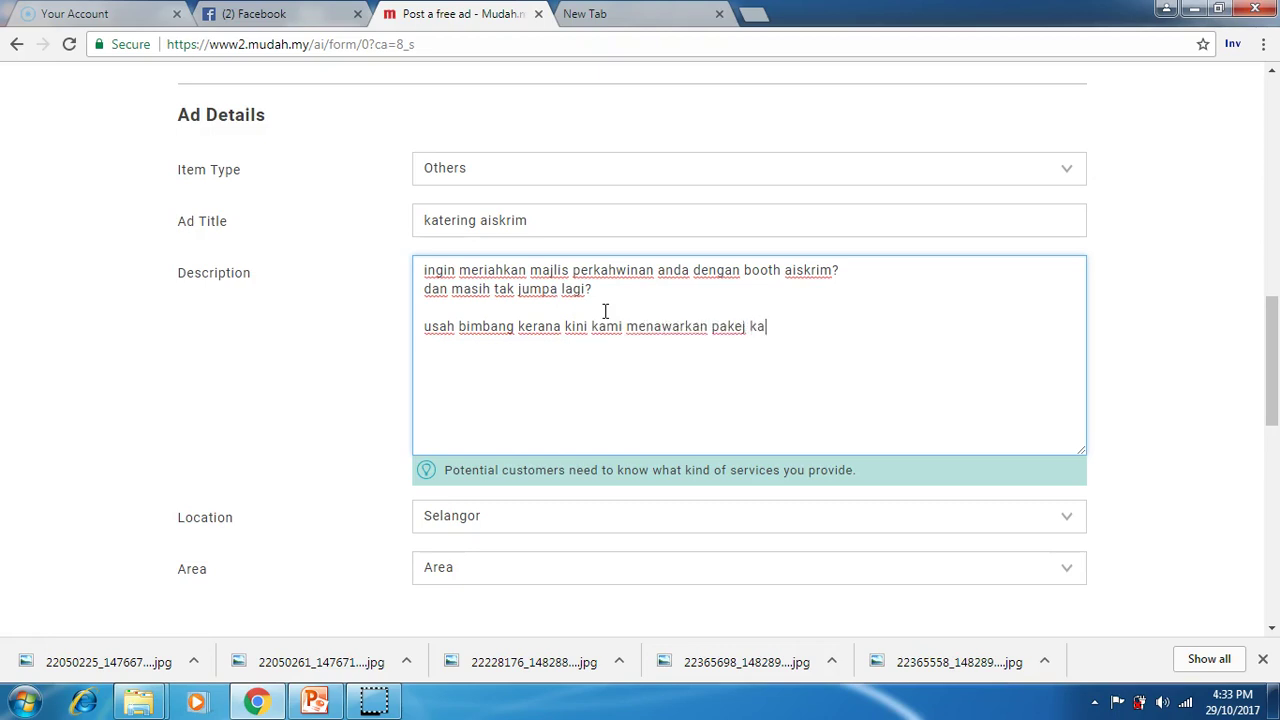
{"action": "type", "text": "tering aiskrim"}
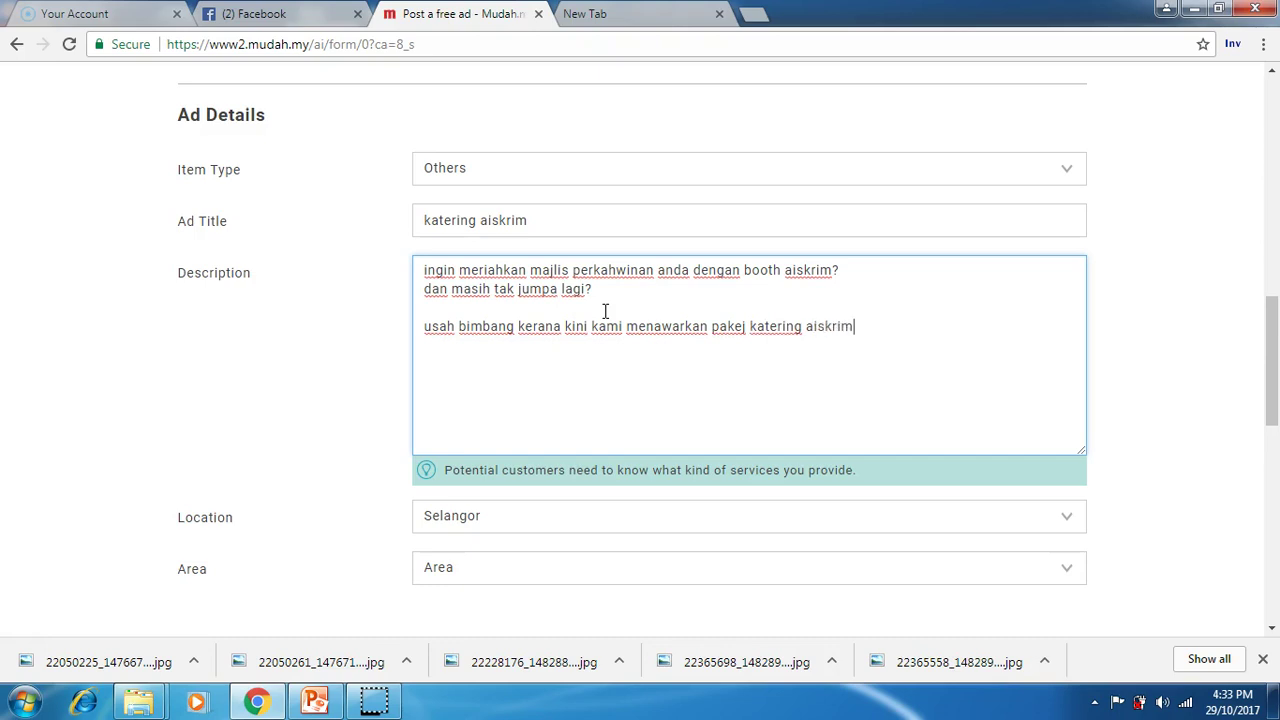
{"action": "type", "text": " yan berbal"}
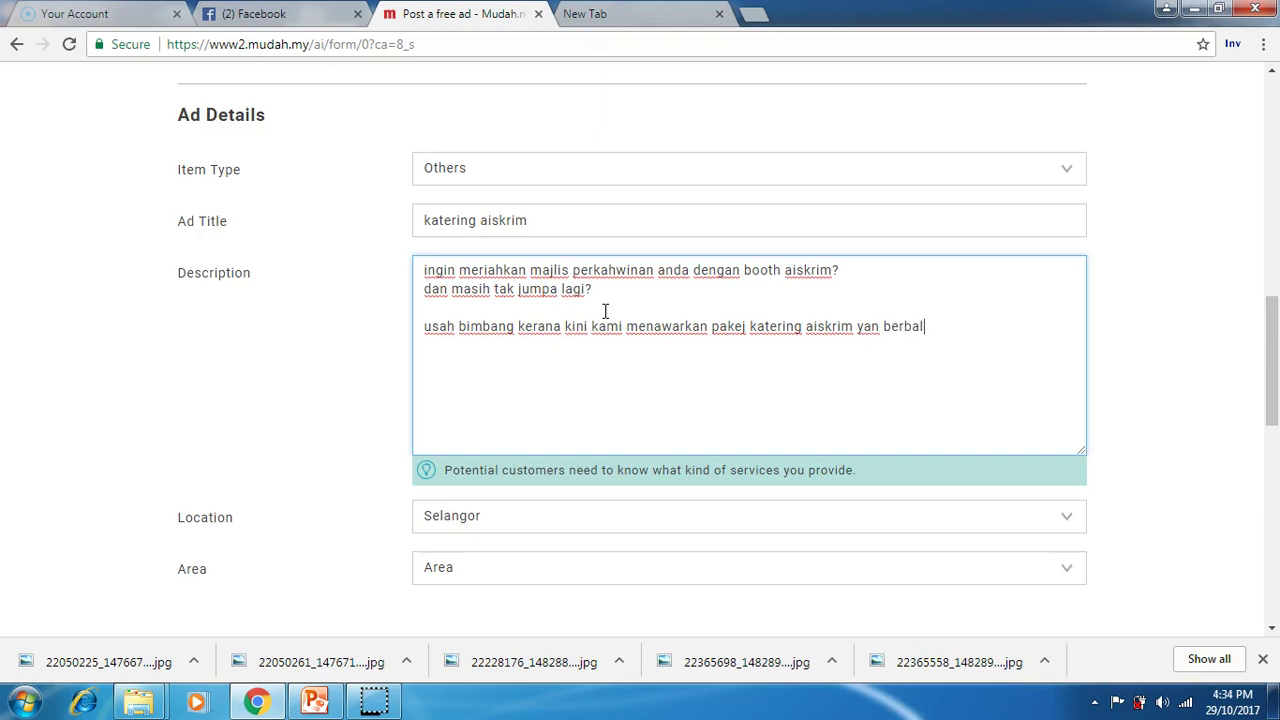
{"action": "type", "text": "oi dan mampu milik"}
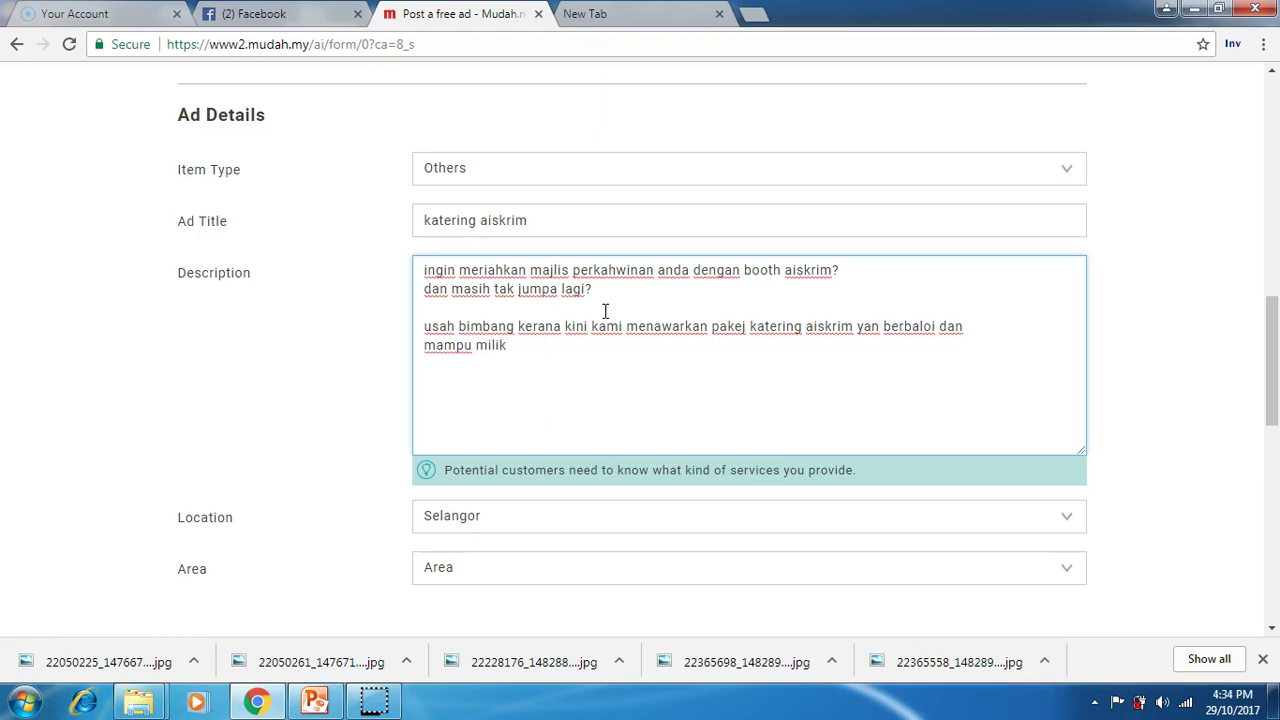
{"action": "type", "text": "pakej katering aiskrim merangkumi"}
Step: List the package: 500 kon, jurukop disediakan, penghantaran percuma, servis bermula pukul 12-3
{"action": "key", "text": "Return"}
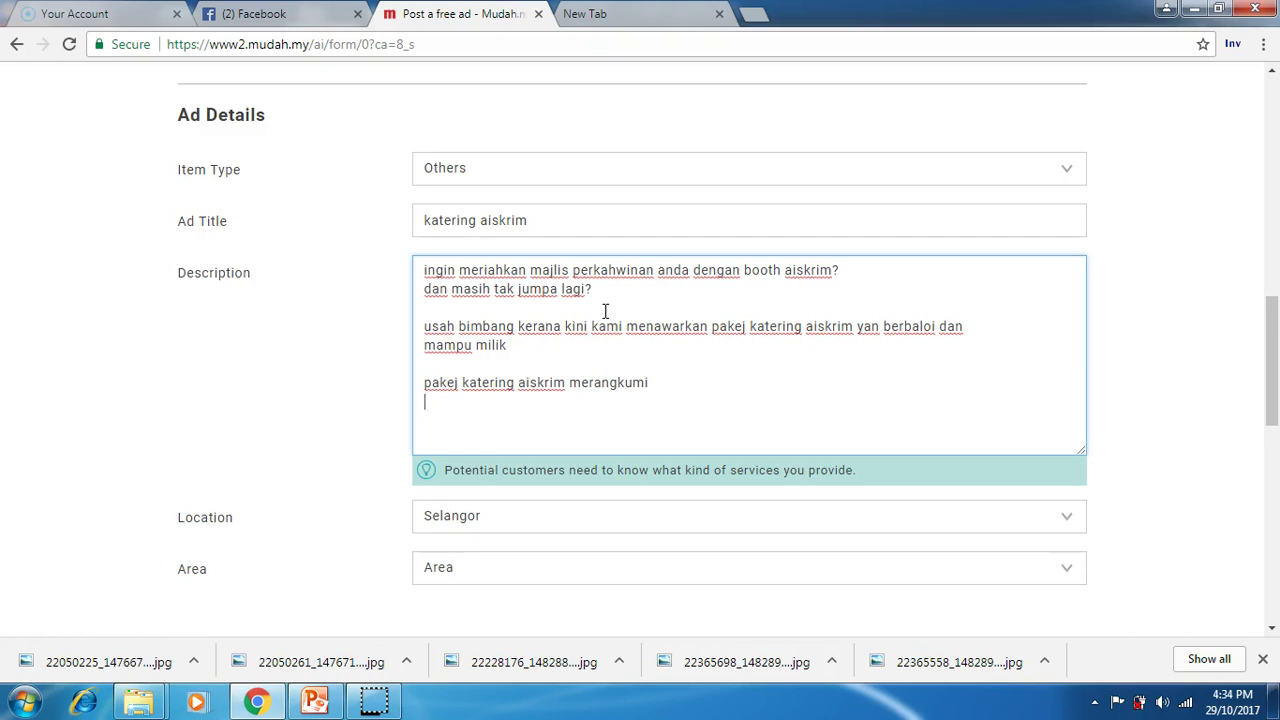
{"action": "type", "text": "500 kon,"}
{"action": "type", "text": "jut"}
{"action": "key", "text": "BackSpace"}
{"action": "type", "text": "ruskop disediakan,"}
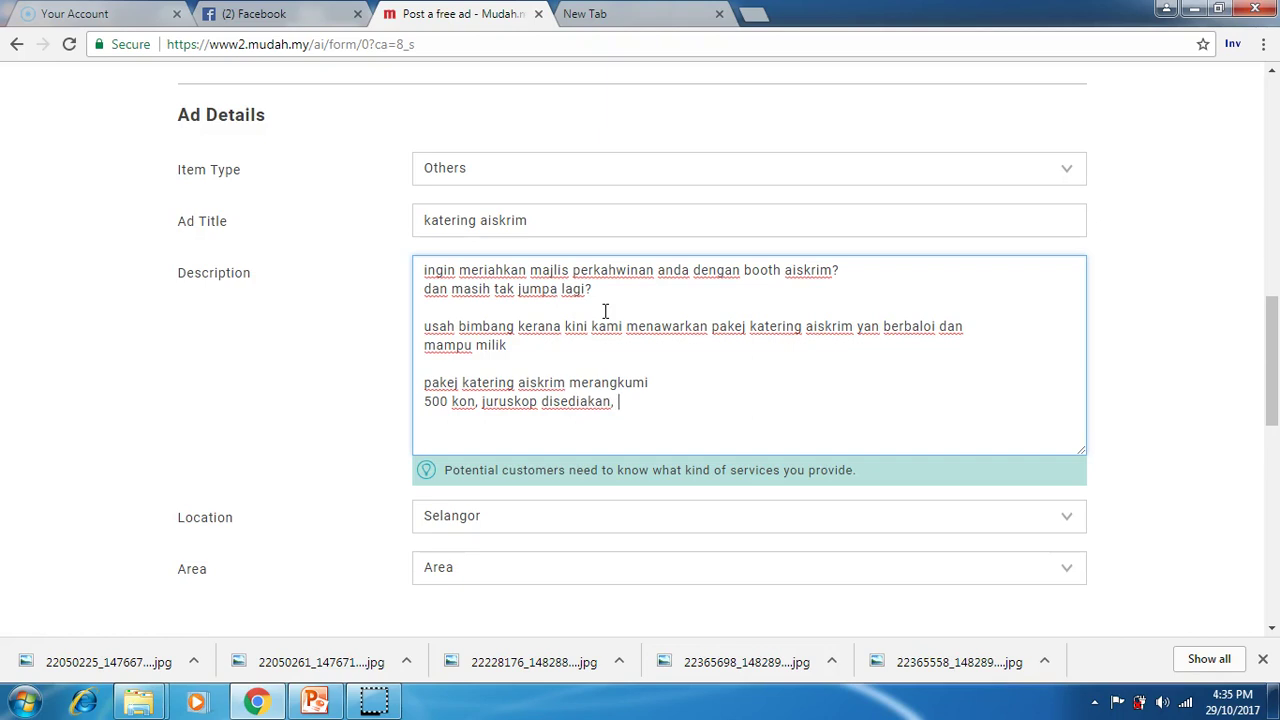
{"action": "type", "text": " penghantaran percuma"}
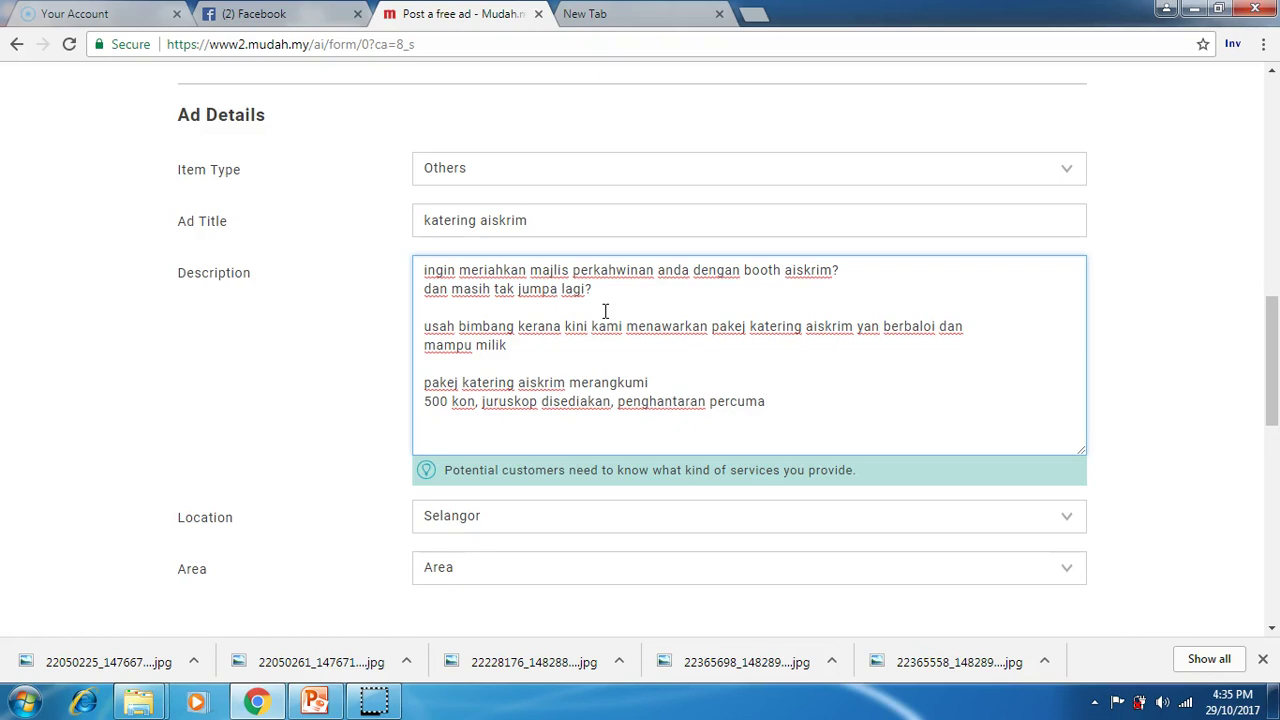
{"action": "type", "text": ",servis bermula pukul 12-3"}
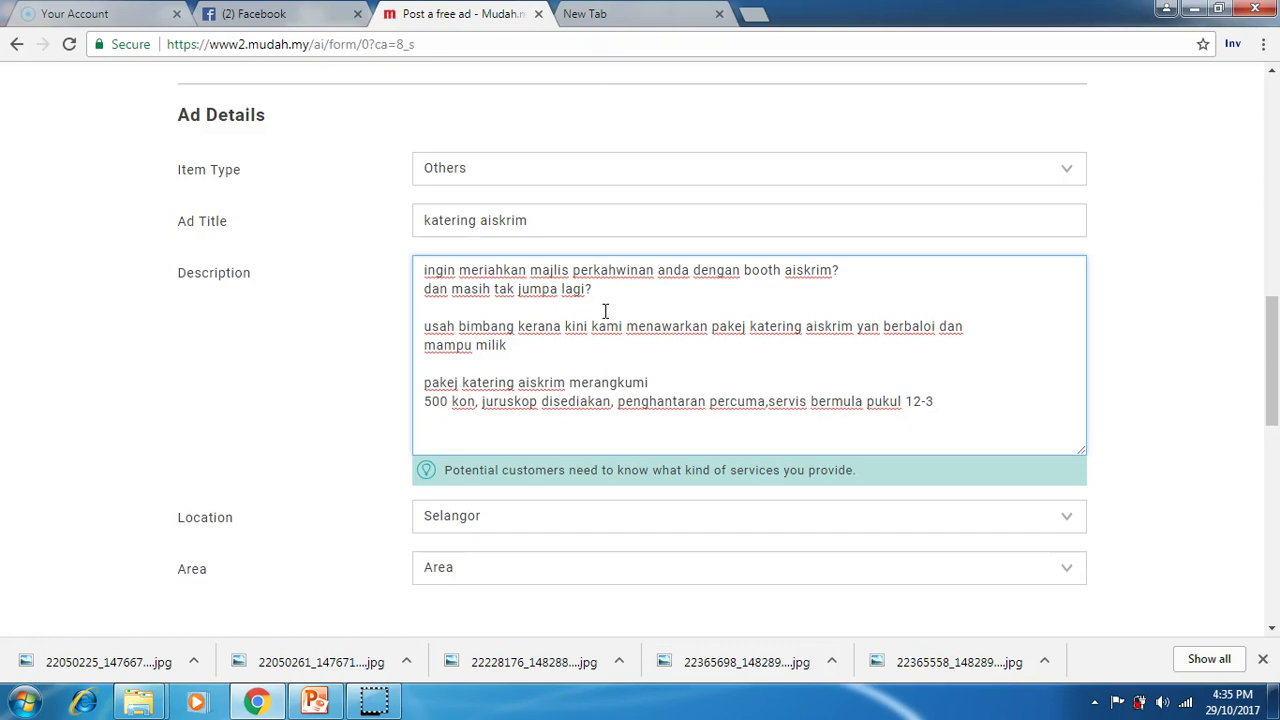
Step: Add a contact paragraph ending 'lanjut anda boleh hubungi kami'
{"action": "key", "text": "Return"}
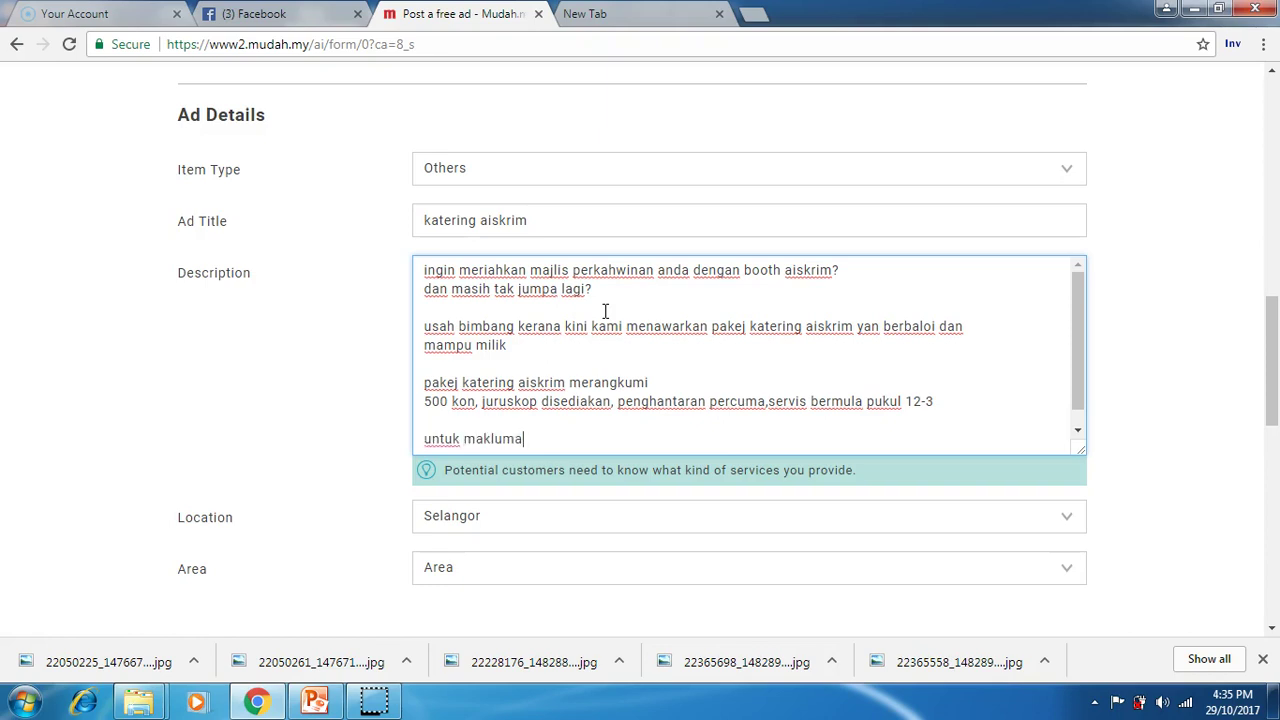
{"action": "type", "text": "lanjut anda b"}
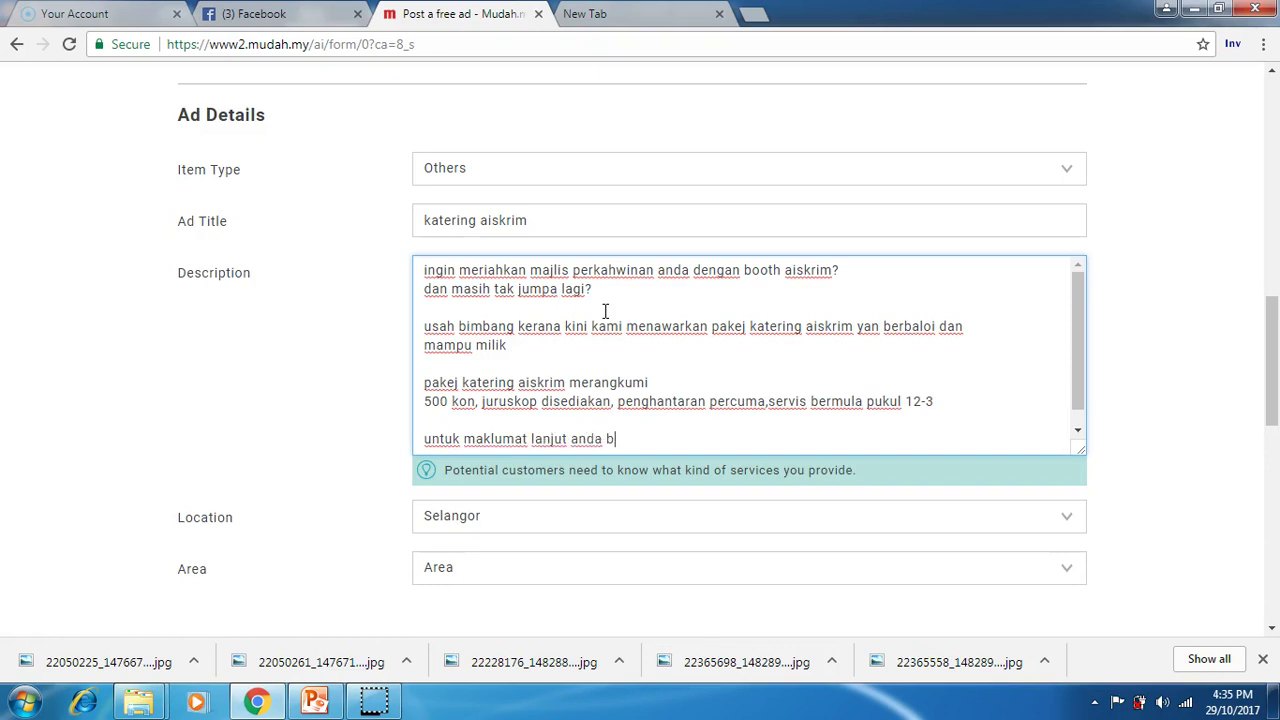
{"action": "type", "text": "oleh hubungi "}
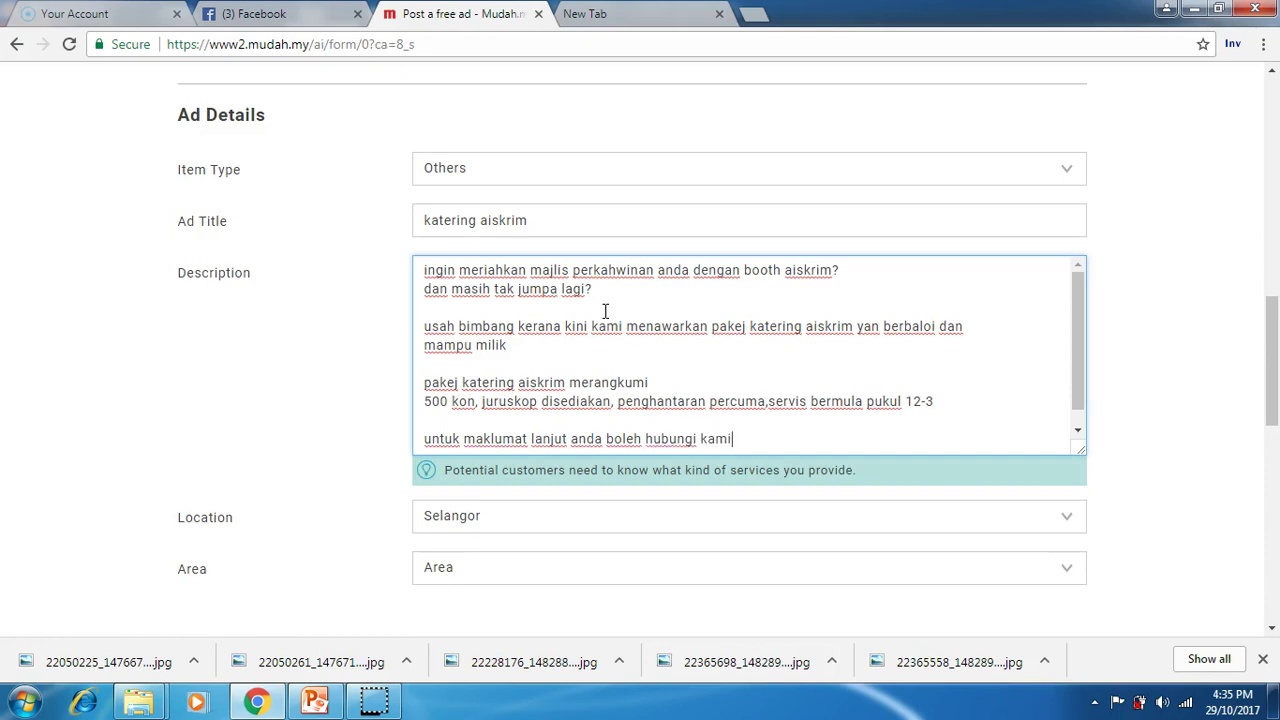
{"action": "type", "text": "kami"}
{"action": "key", "text": "Return"}
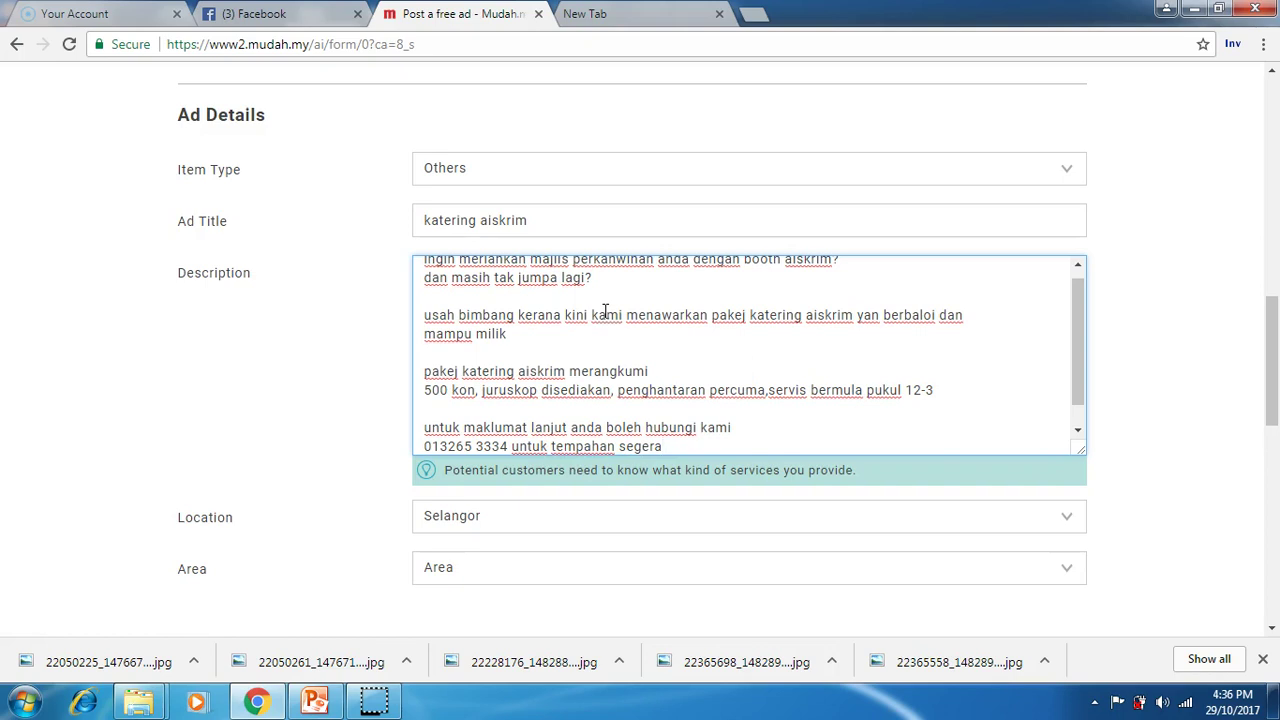
Step: Choose Sabah as the ad location and Kota Kinabalu as its area
{"action": "left_click", "coordinate": [754, 520]}
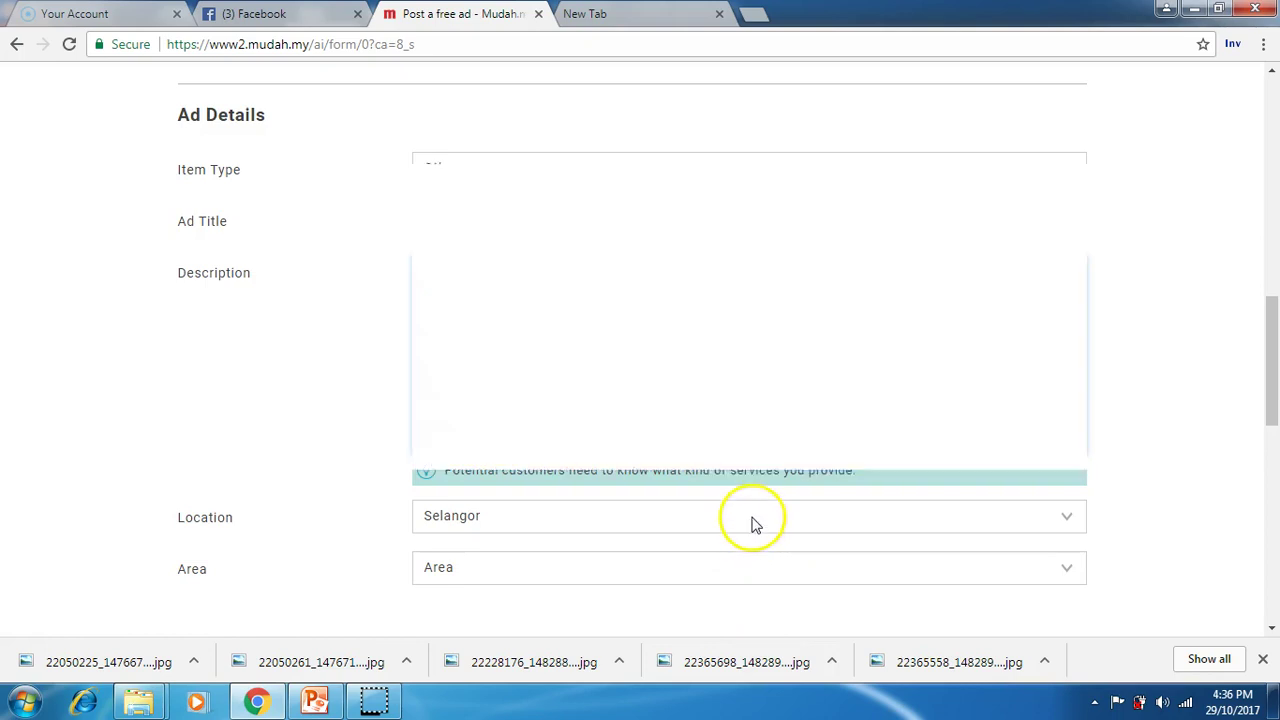
{"action": "left_click", "coordinate": [557, 410]}
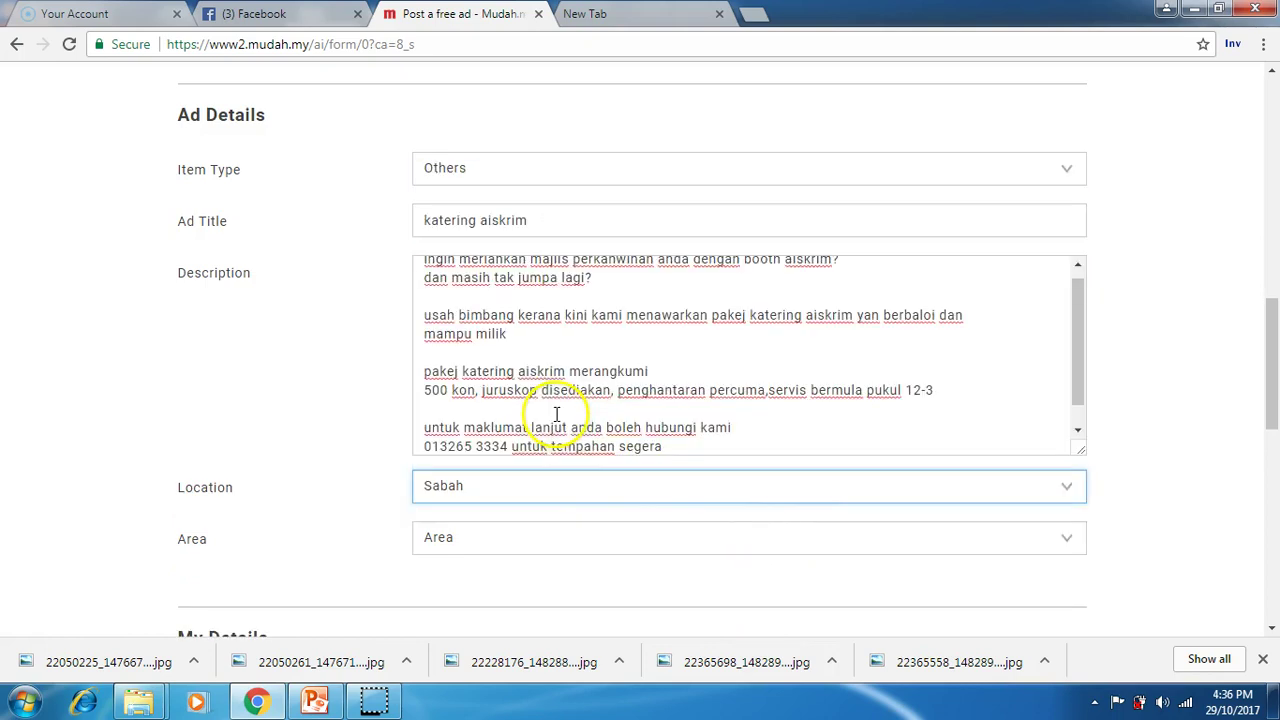
{"action": "left_click", "coordinate": [571, 538]}
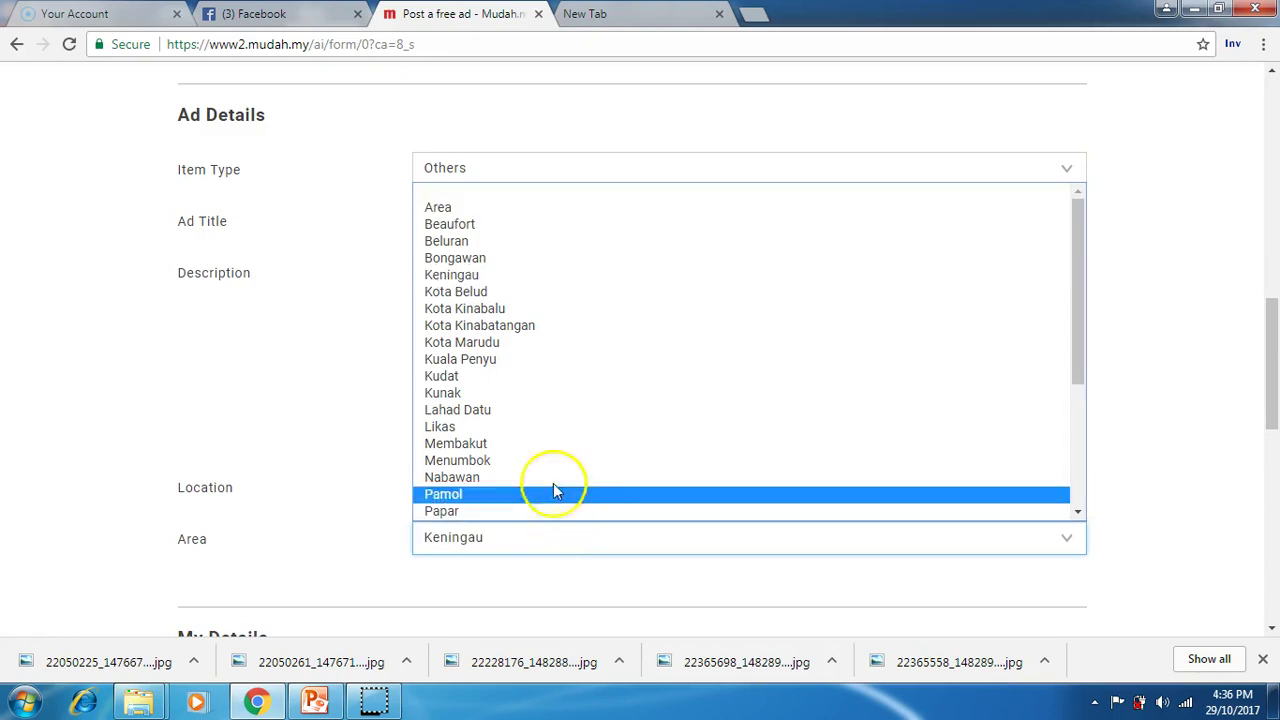
{"action": "left_click", "coordinate": [503, 309]}
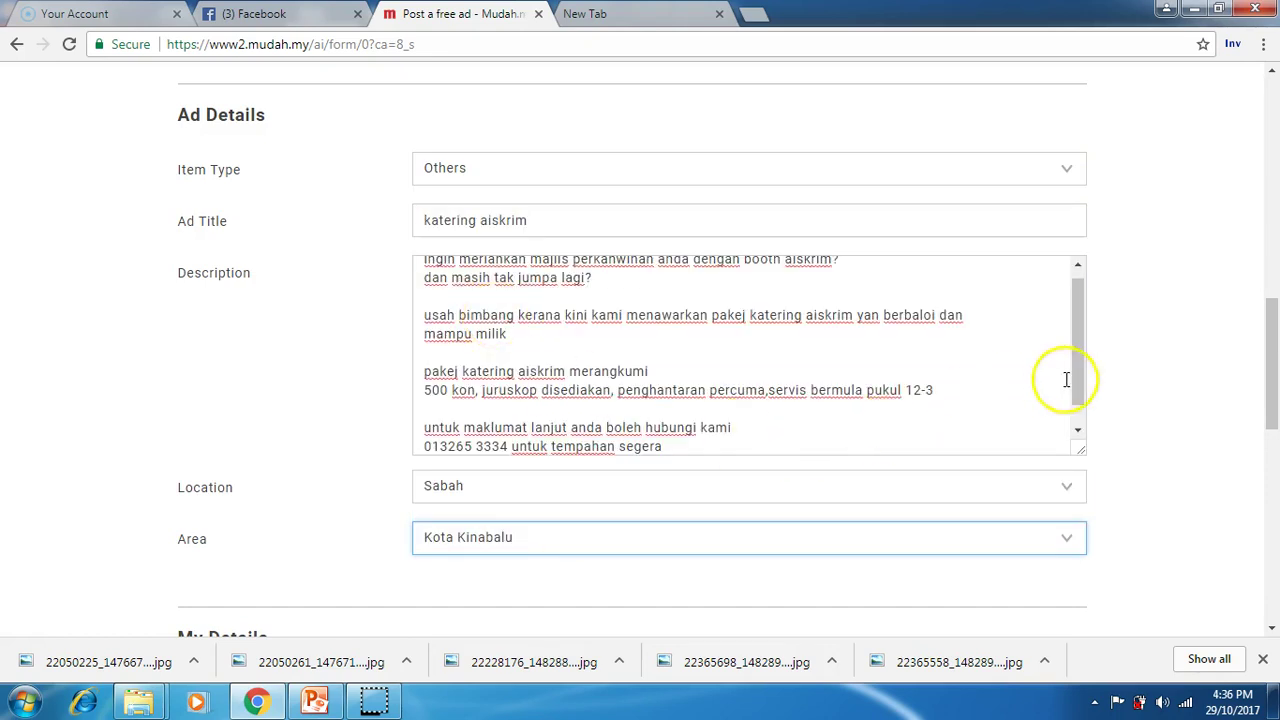
{"action": "left_click_drag", "start_coordinate": [1266, 365], "coordinate": [1263, 478]}
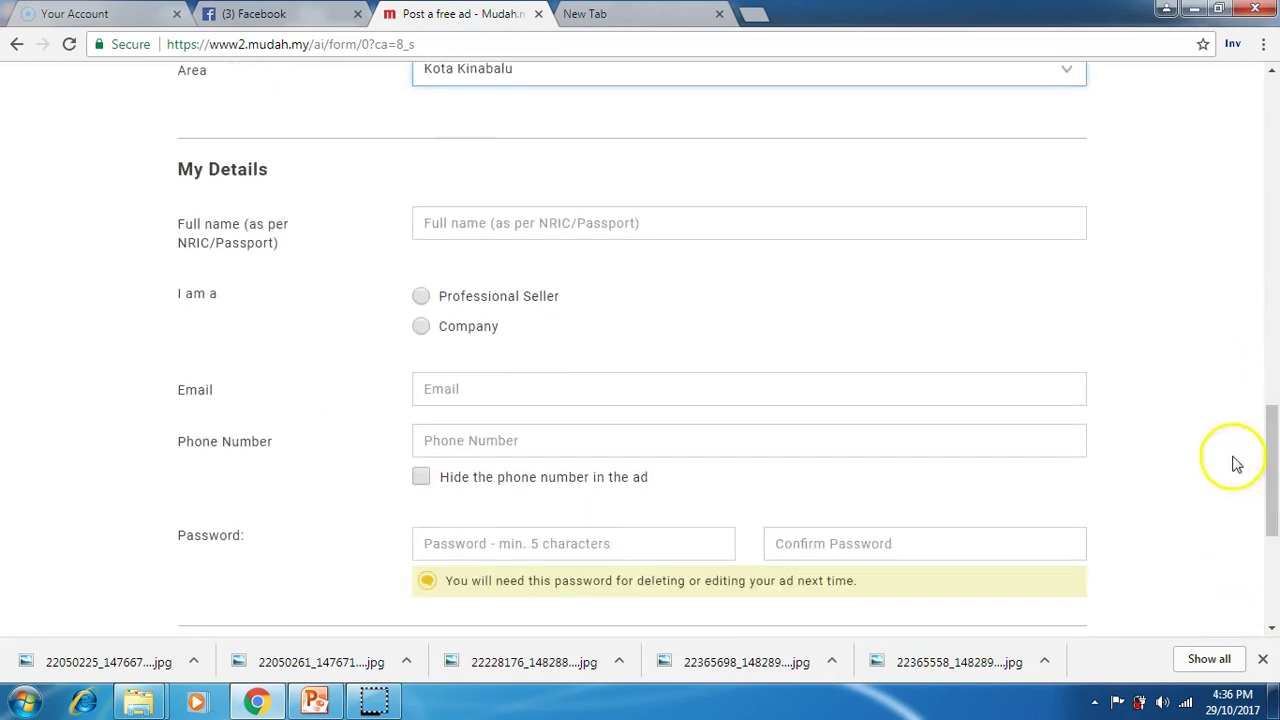
Step: Fill in the seller's full name from the saved suggestion and select Professional Seller
{"action": "left_click", "coordinate": [677, 229]}
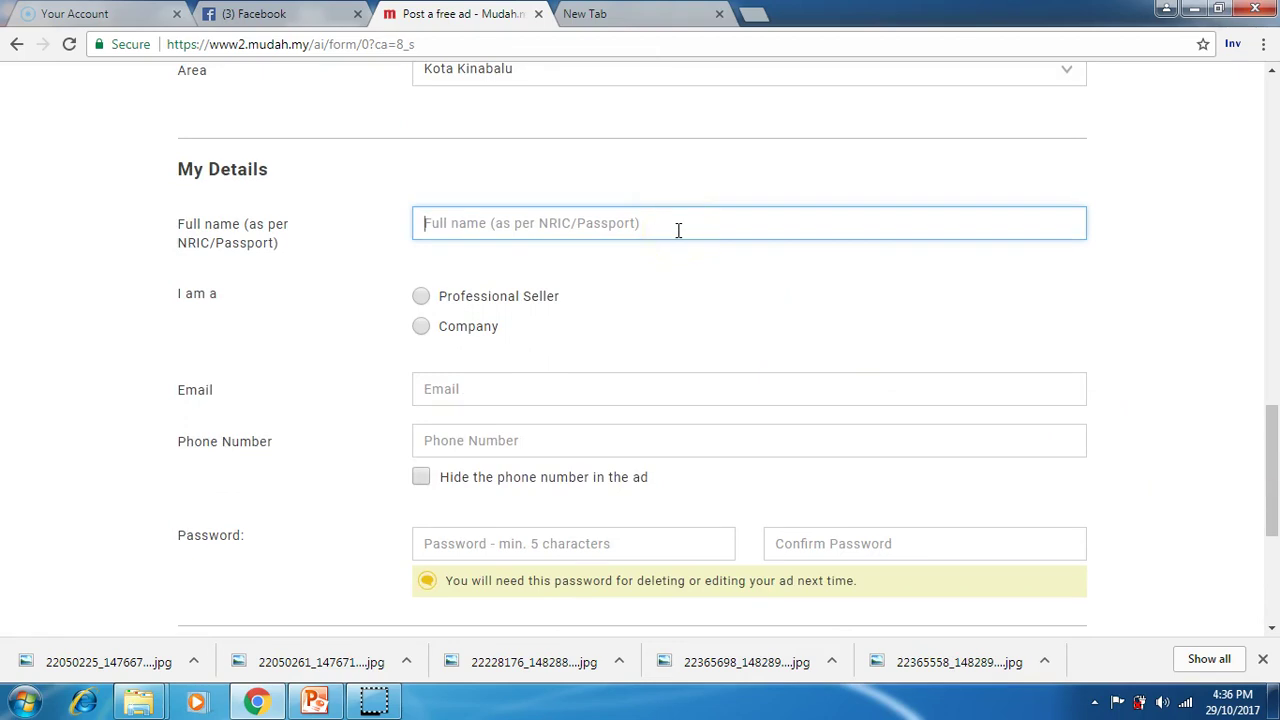
{"action": "type", "text": "M"}
{"action": "left_click", "coordinate": [672, 273]}
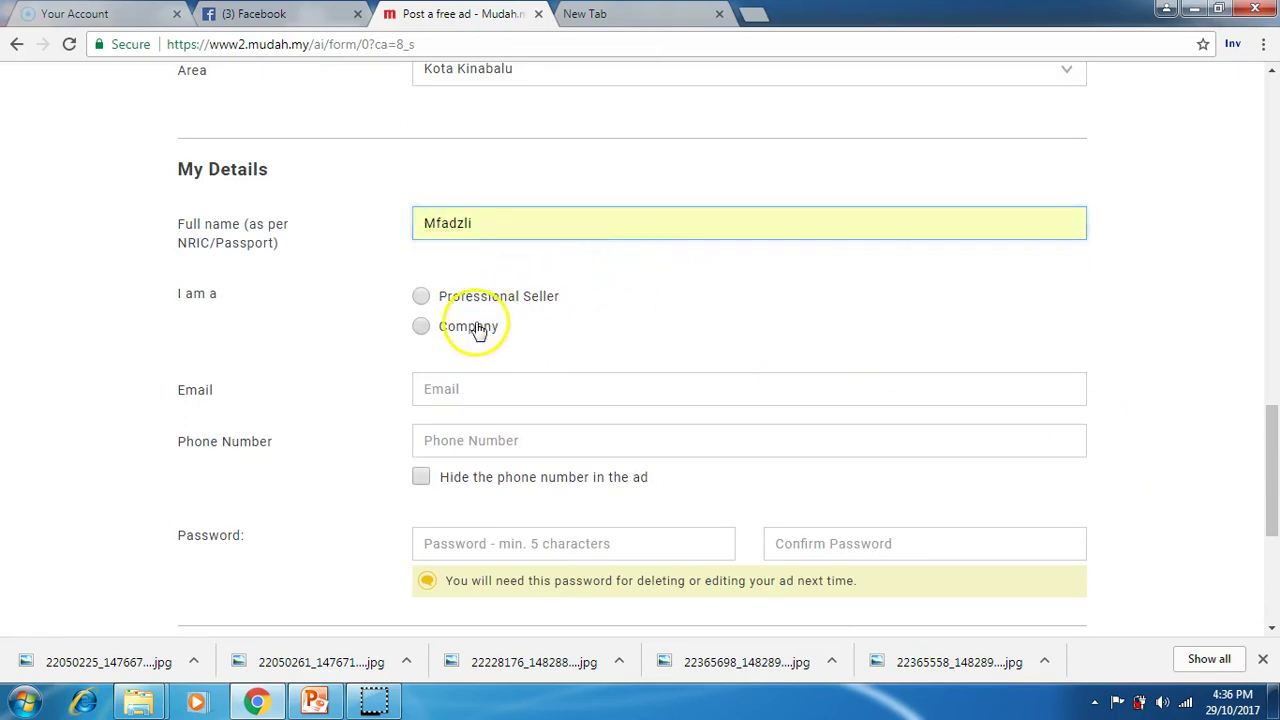
{"action": "left_click", "coordinate": [480, 326]}
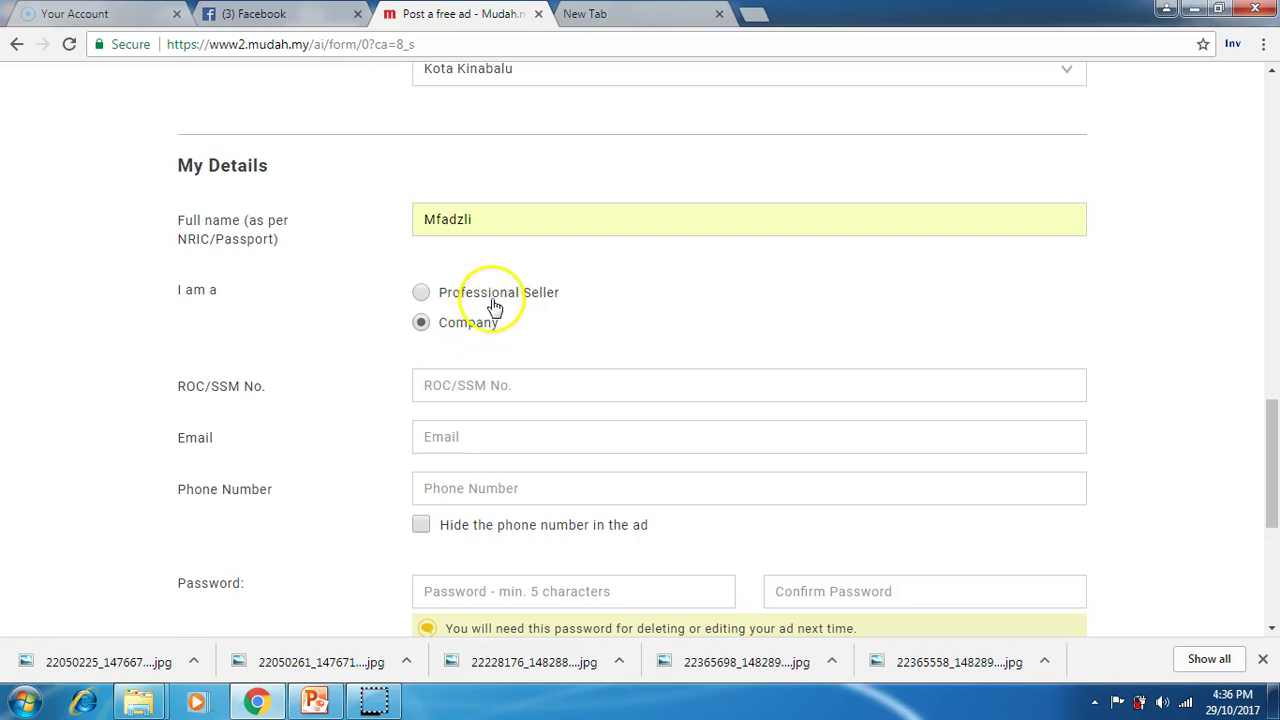
{"action": "left_click", "coordinate": [493, 300]}
Step: Autofill the contact e-mail, enter the phone number, and hide it in the ad
{"action": "left_click", "coordinate": [491, 388]}
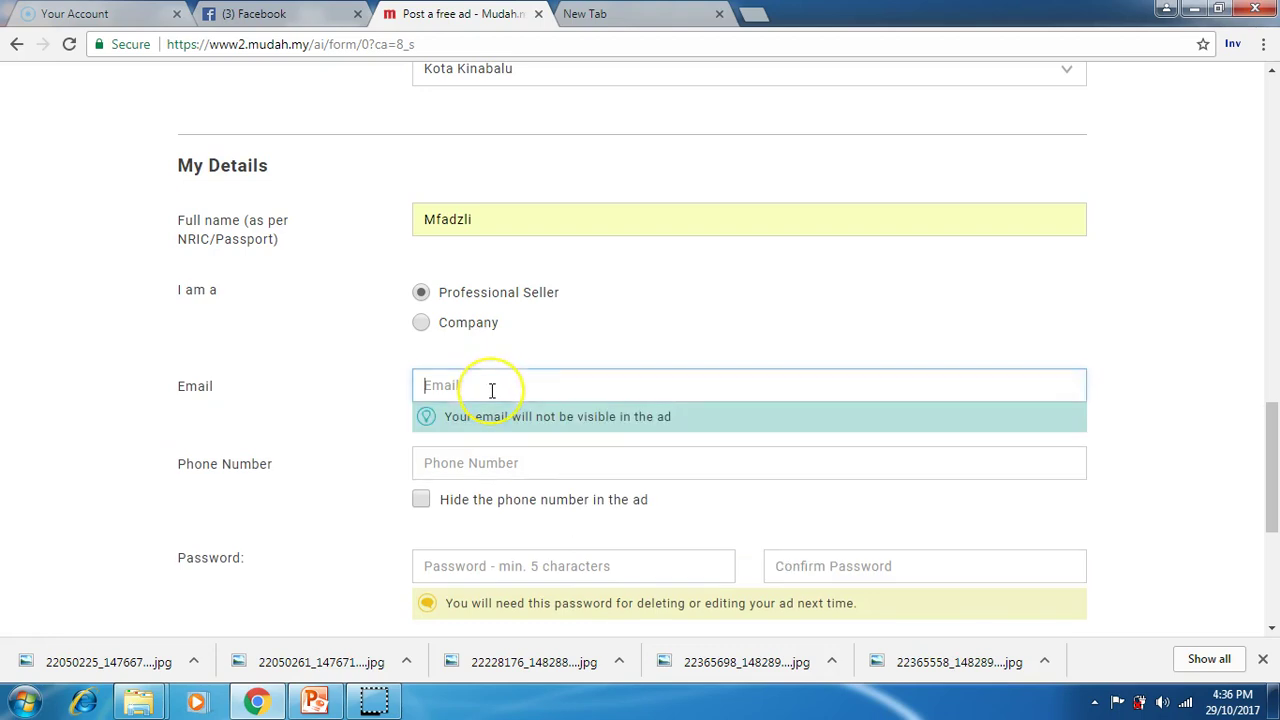
{"action": "type", "text": "m"}
{"action": "left_click", "coordinate": [503, 414]}
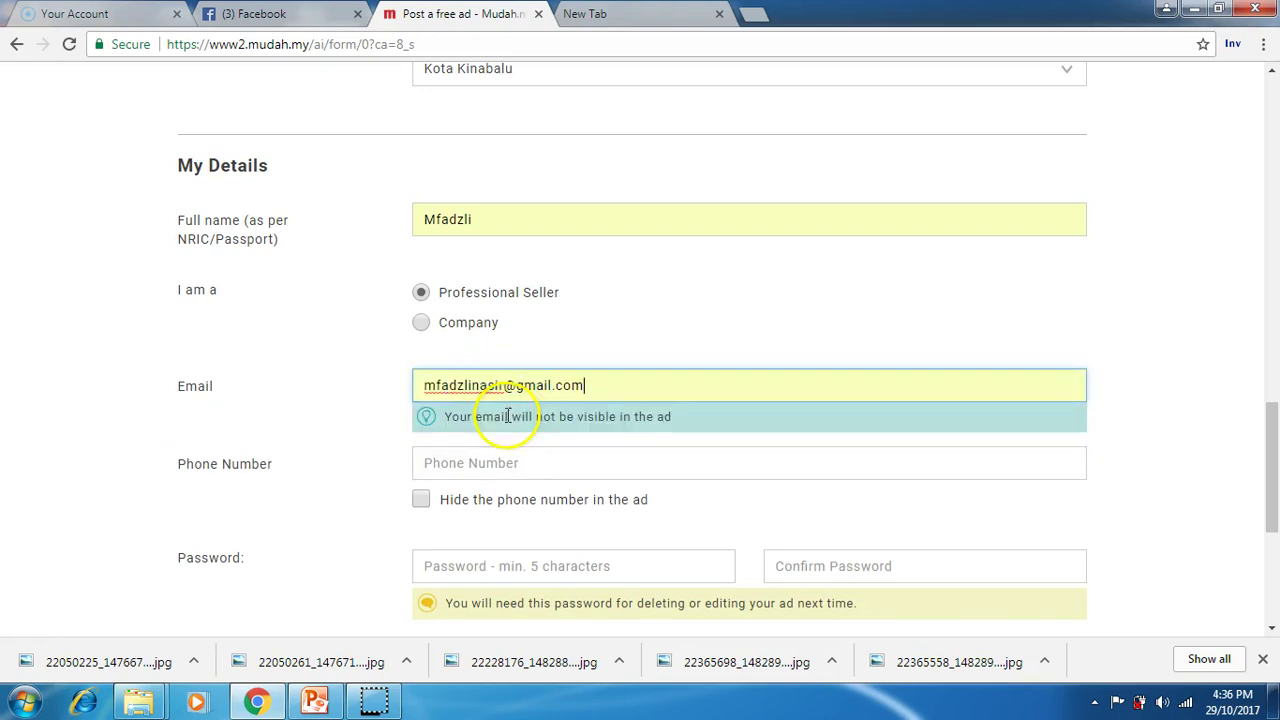
{"action": "left_click", "coordinate": [508, 460]}
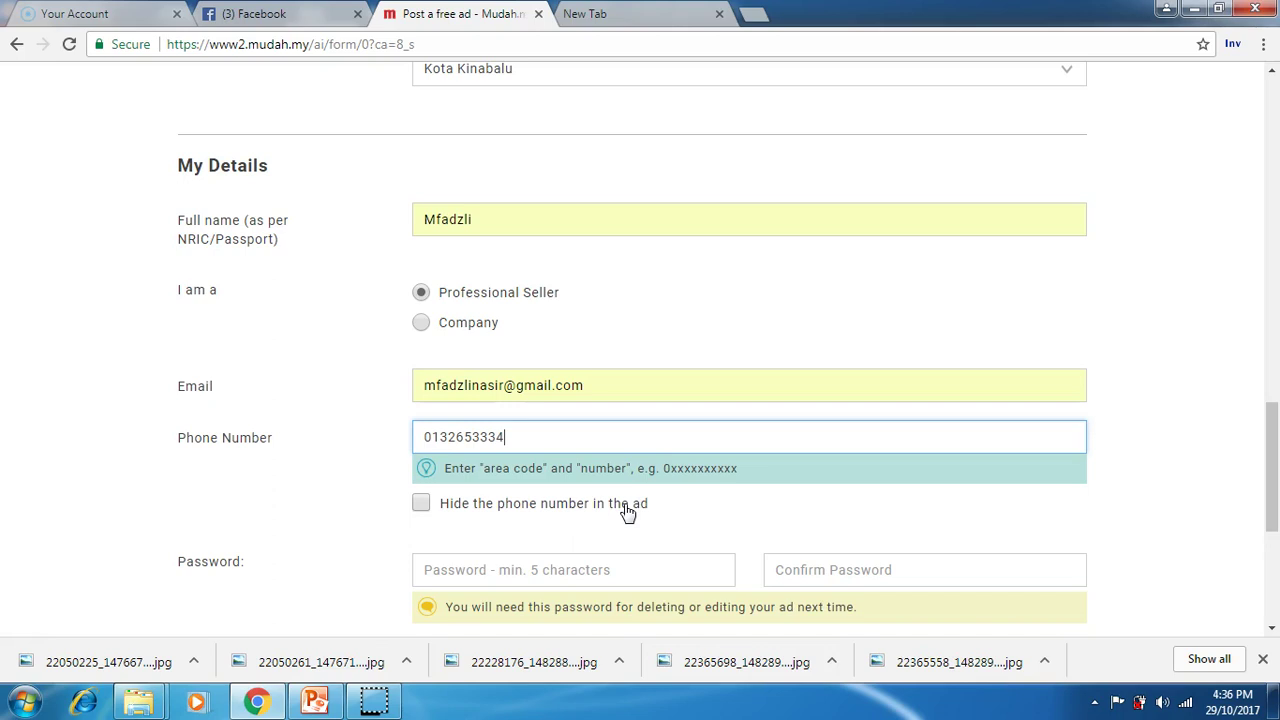
{"action": "left_click", "coordinate": [522, 433]}
{"action": "left_click", "coordinate": [515, 518]}
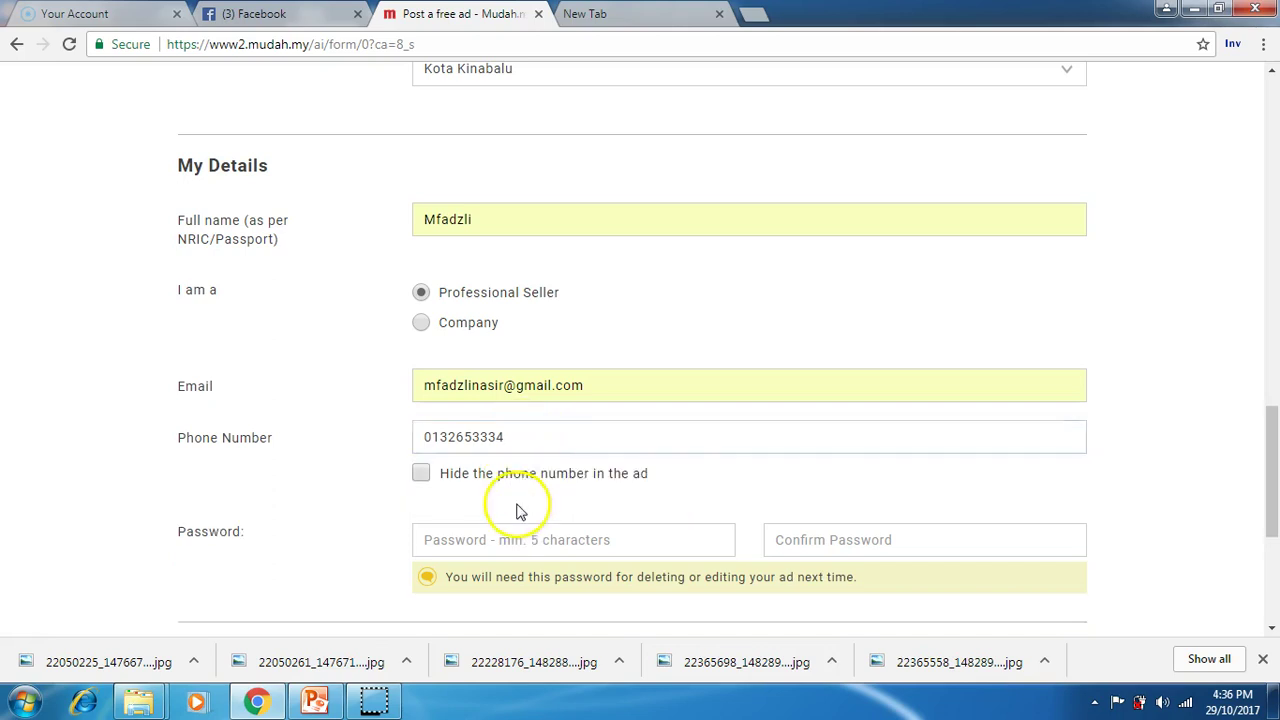
{"action": "left_click", "coordinate": [420, 476]}
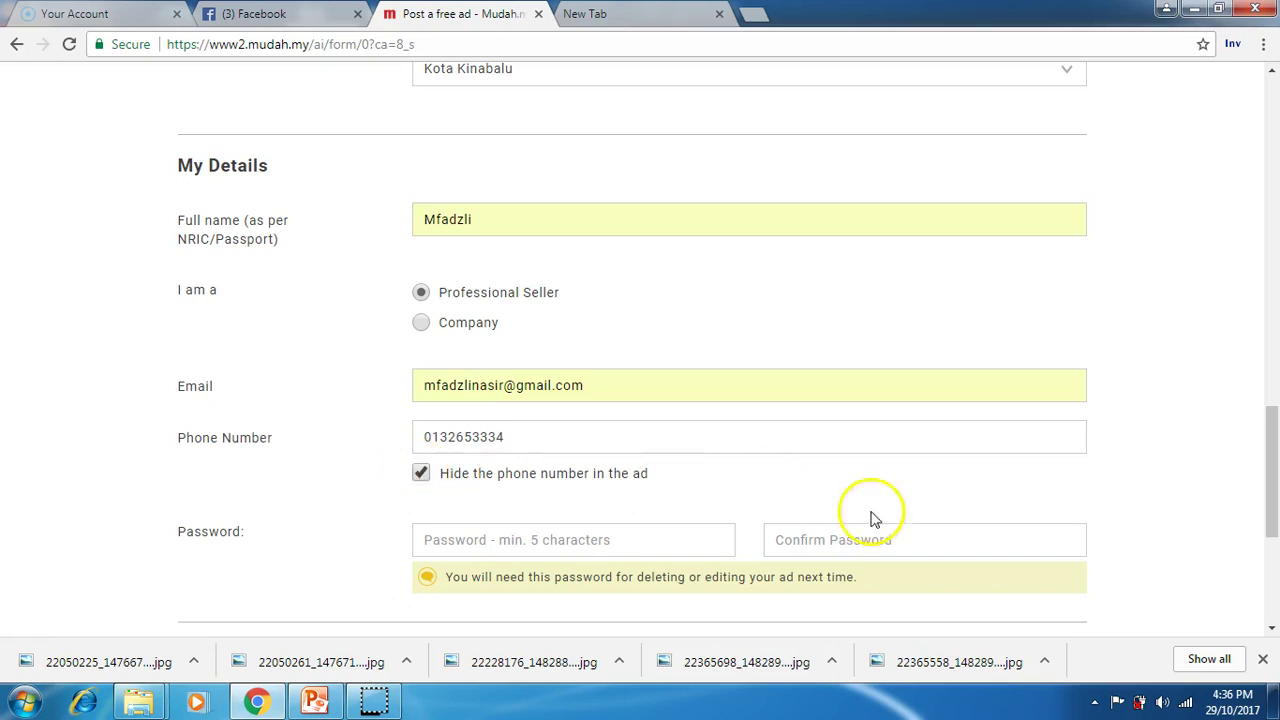
{"action": "left_click_drag", "start_coordinate": [1272, 465], "coordinate": [1263, 509]}
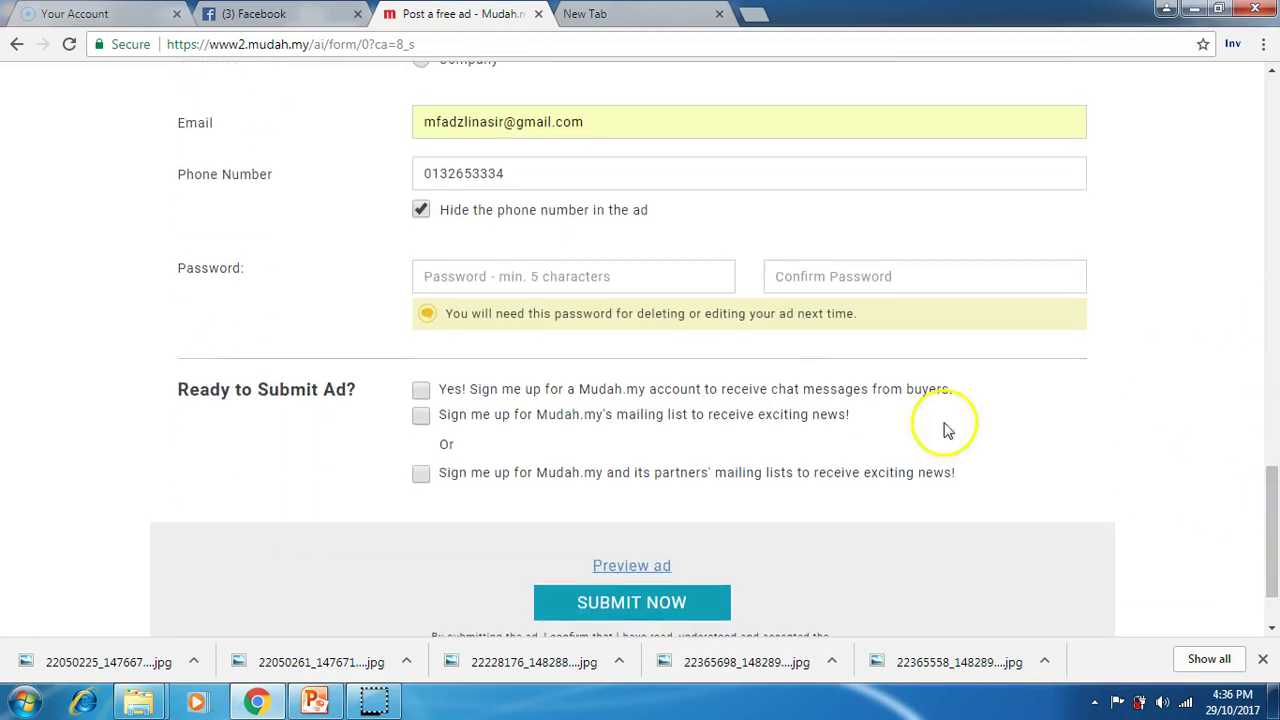
Step: Type the ad password and start entering its confirmation
{"action": "left_click", "coordinate": [612, 280]}
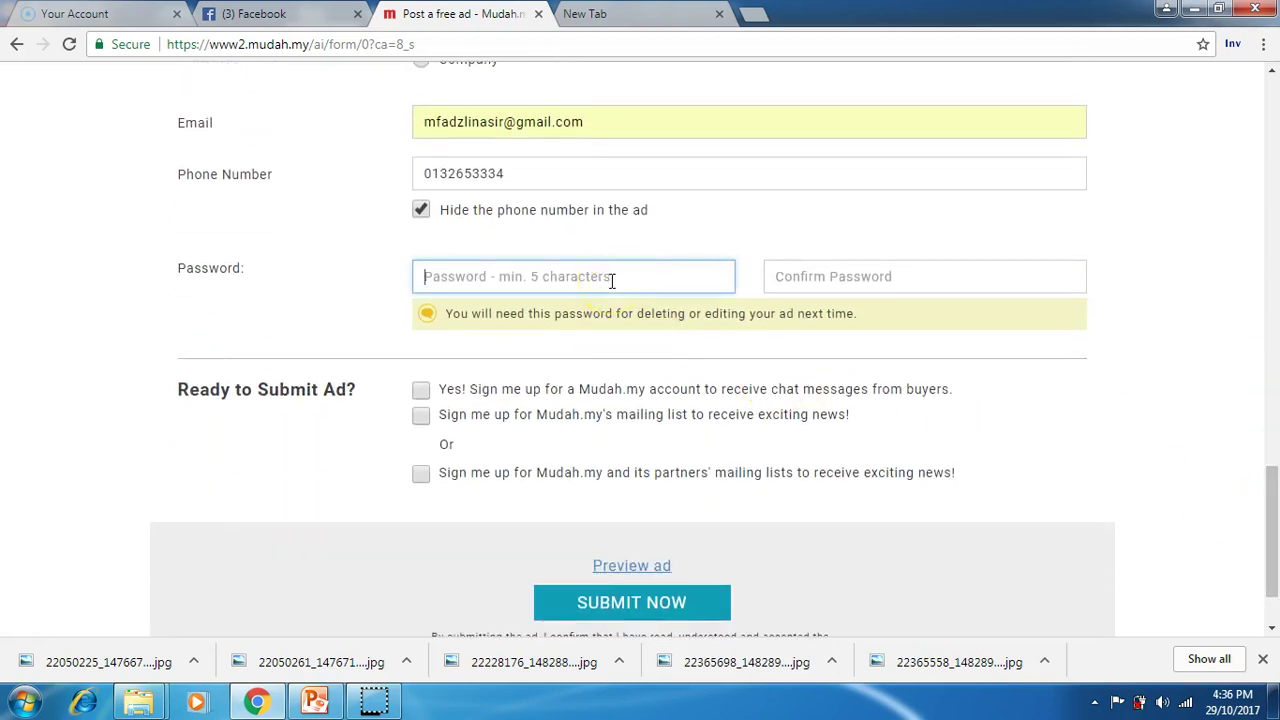
{"action": "type", "text": "•••"}
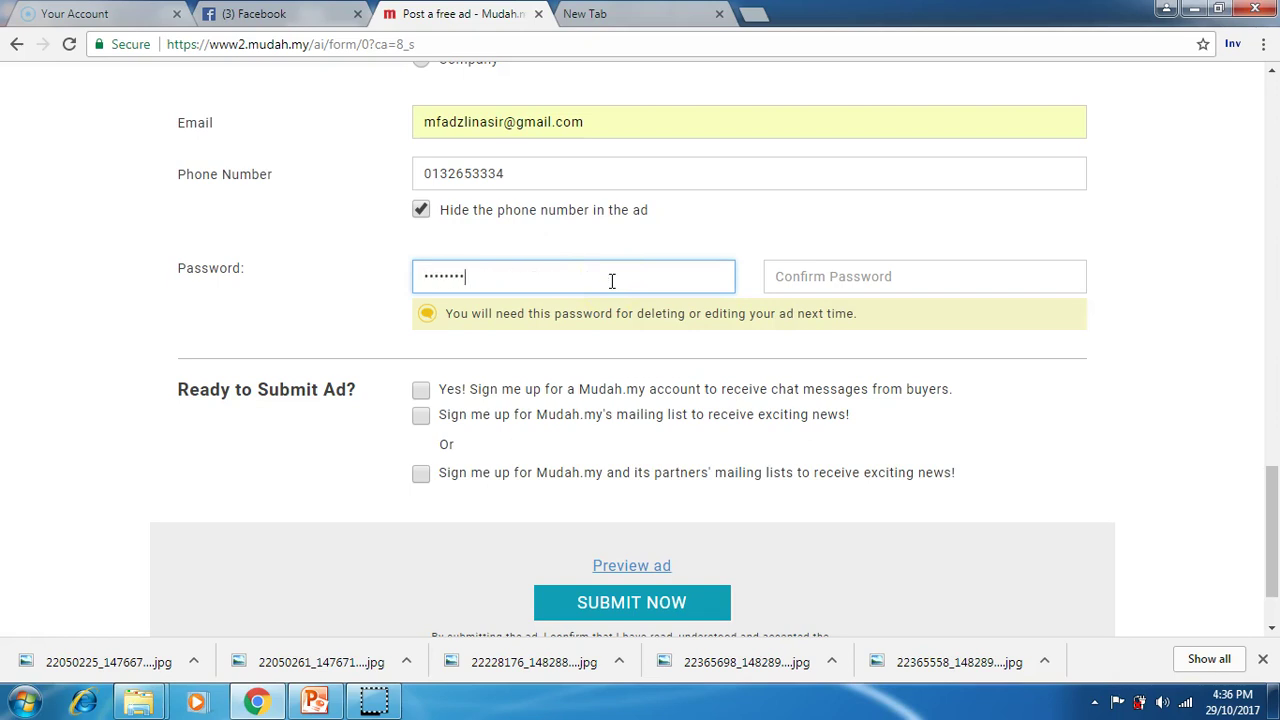
{"action": "key", "text": "BackSpace"}
{"action": "key", "text": "BackSpace"}
{"action": "key", "text": "BackSpace"}
{"action": "key", "text": "BackSpace"}
{"action": "key", "text": "BackSpace"}
{"action": "key", "text": "BackSpace"}
{"action": "key", "text": "BackSpace"}
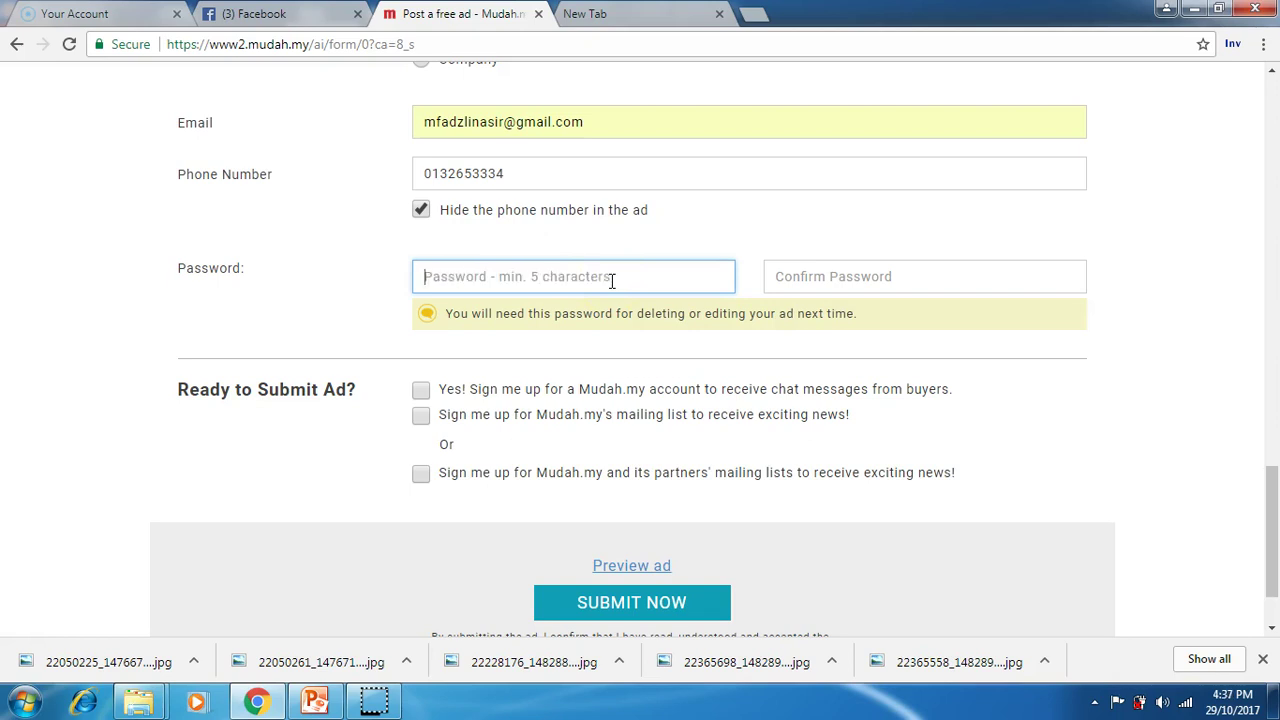
{"action": "type", "text": "••"}
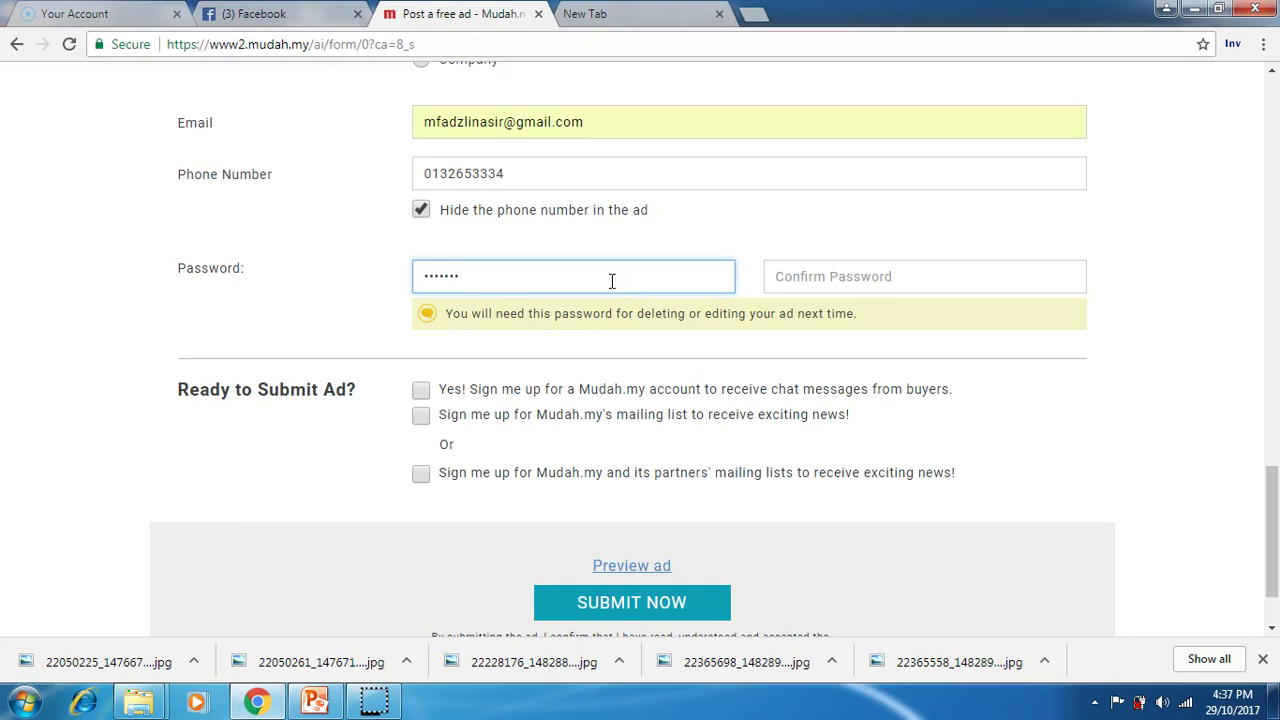
{"action": "left_click", "coordinate": [795, 276]}
{"action": "type", "text": "•"}
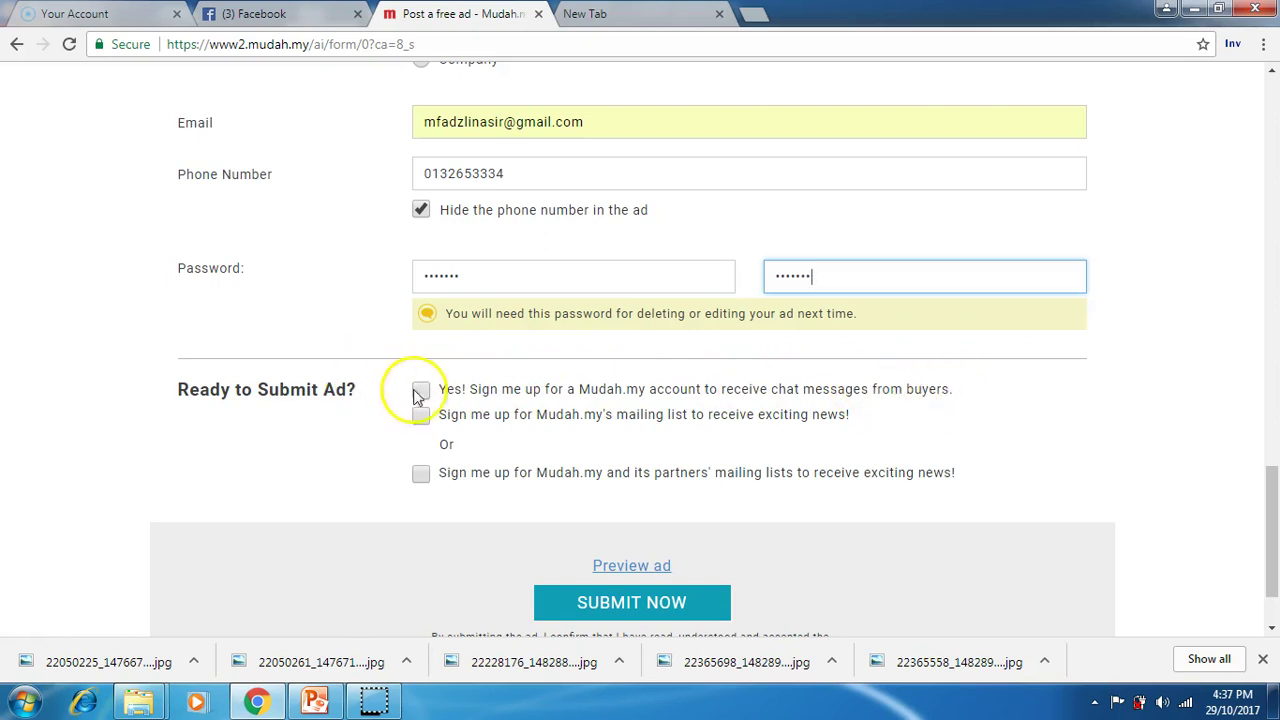
Step: Opt in to a Mudah.my account for buyer chats and retype the password confirmation to match
{"action": "left_click", "coordinate": [420, 441]}
{"action": "left_click", "coordinate": [915, 279]}
{"action": "key", "text": "ctrl+a"}
{"action": "type", "text": "a"}
{"action": "type", "text": "•••"}
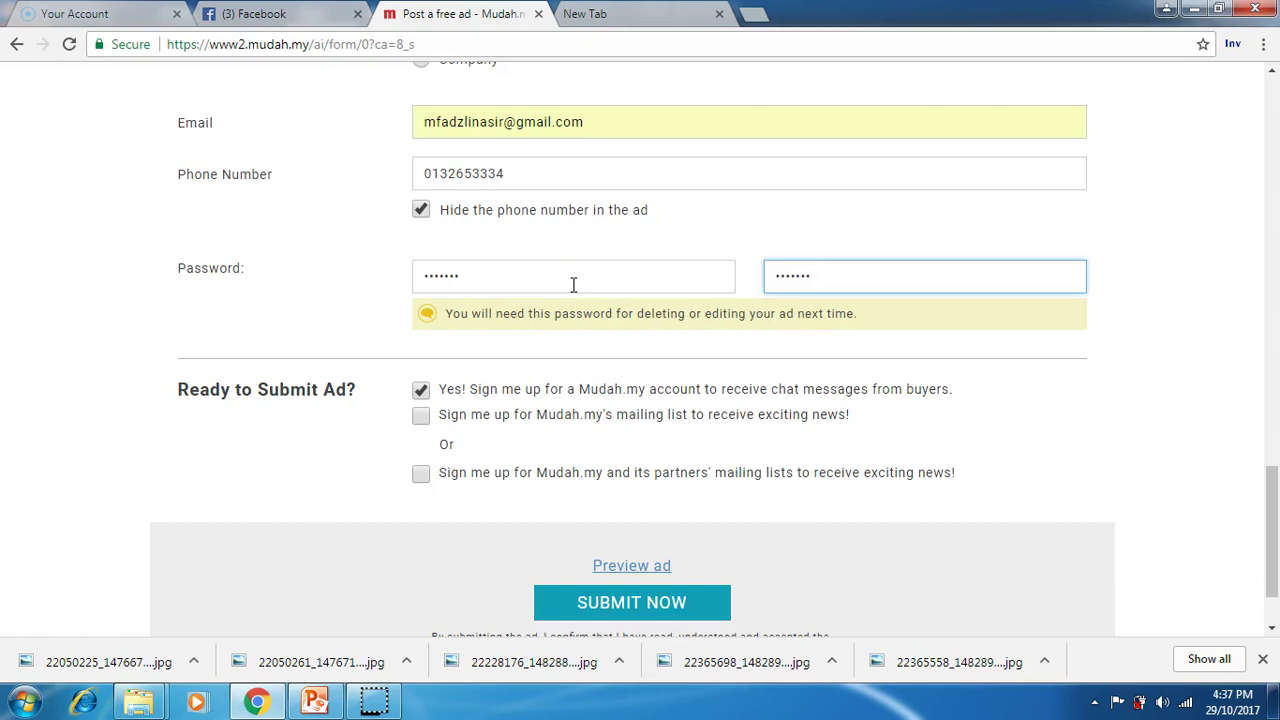
{"action": "left_click", "coordinate": [1171, 440]}
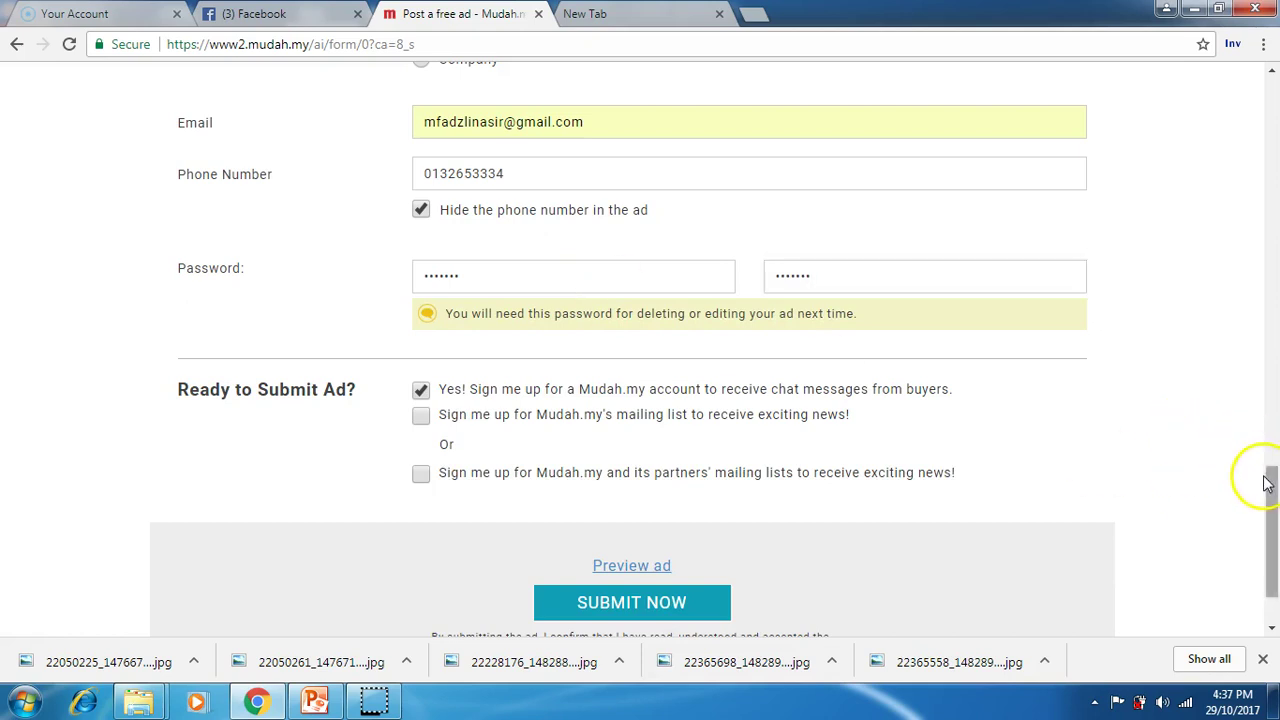
{"action": "left_click", "coordinate": [692, 605]}
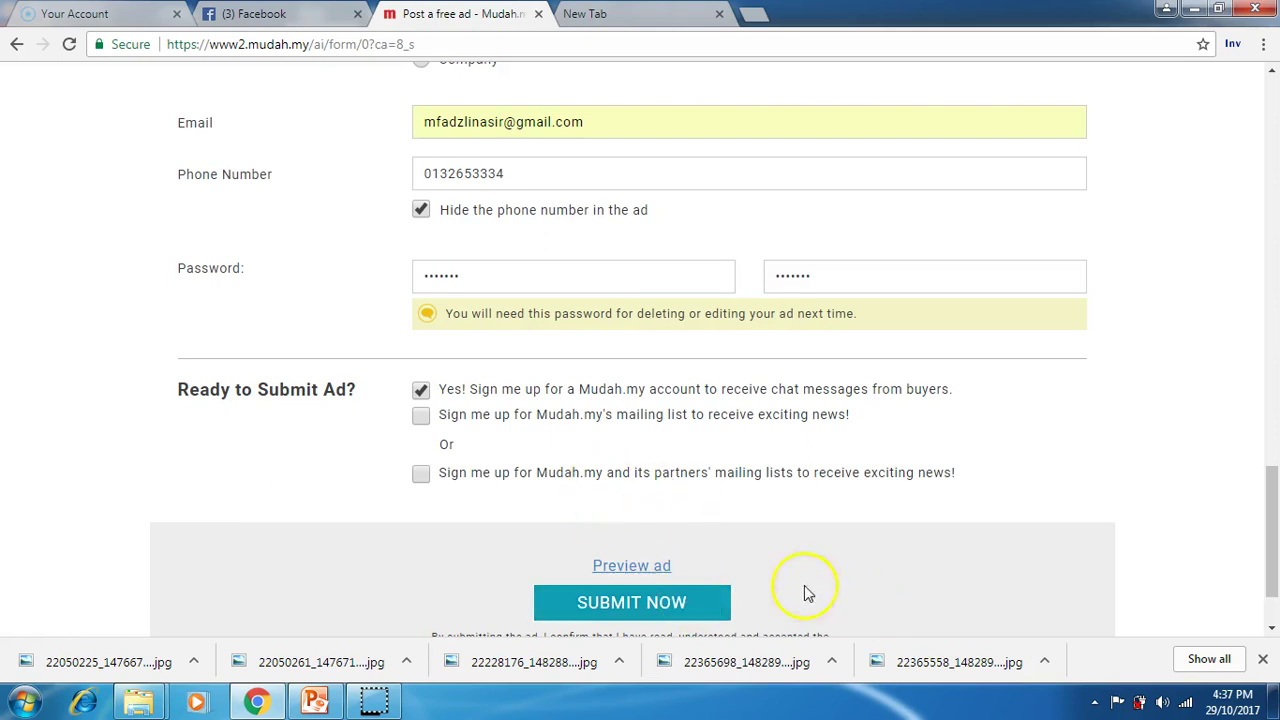
Step: Preview the ad, decline Chrome's offer to save the password, and scroll back up the form
{"action": "left_click", "coordinate": [660, 567]}
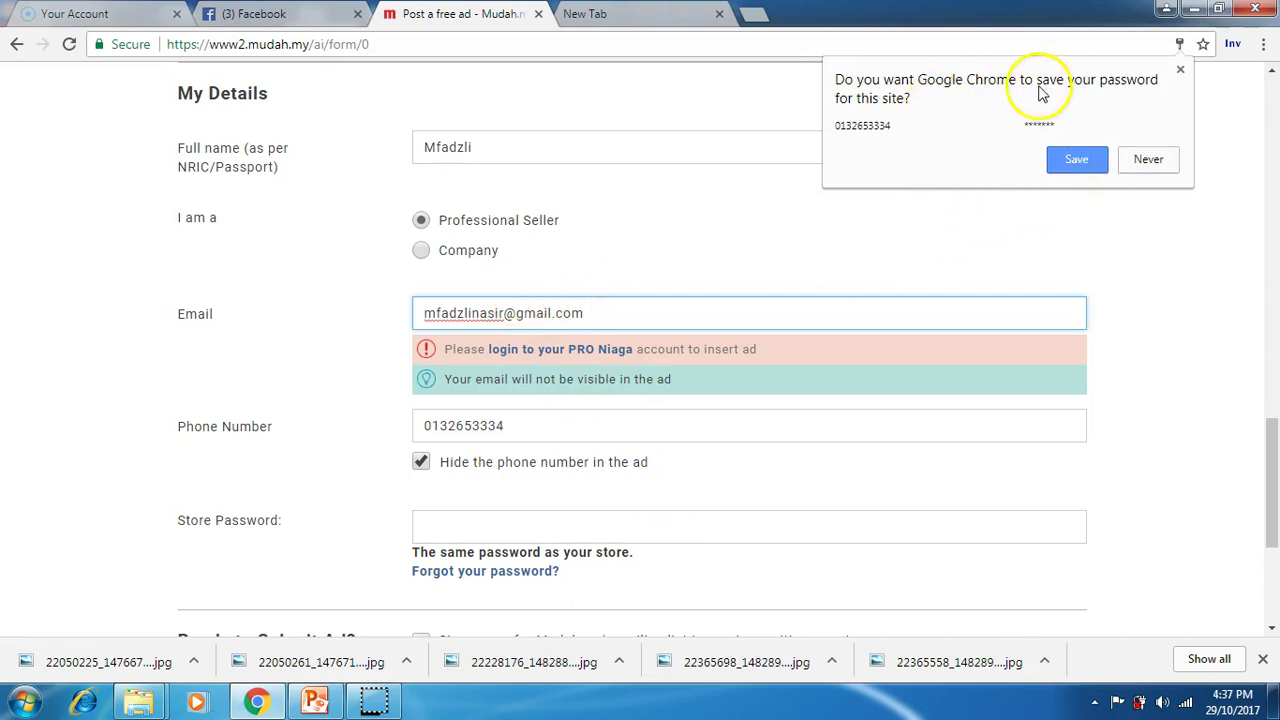
{"action": "left_click", "coordinate": [1147, 157]}
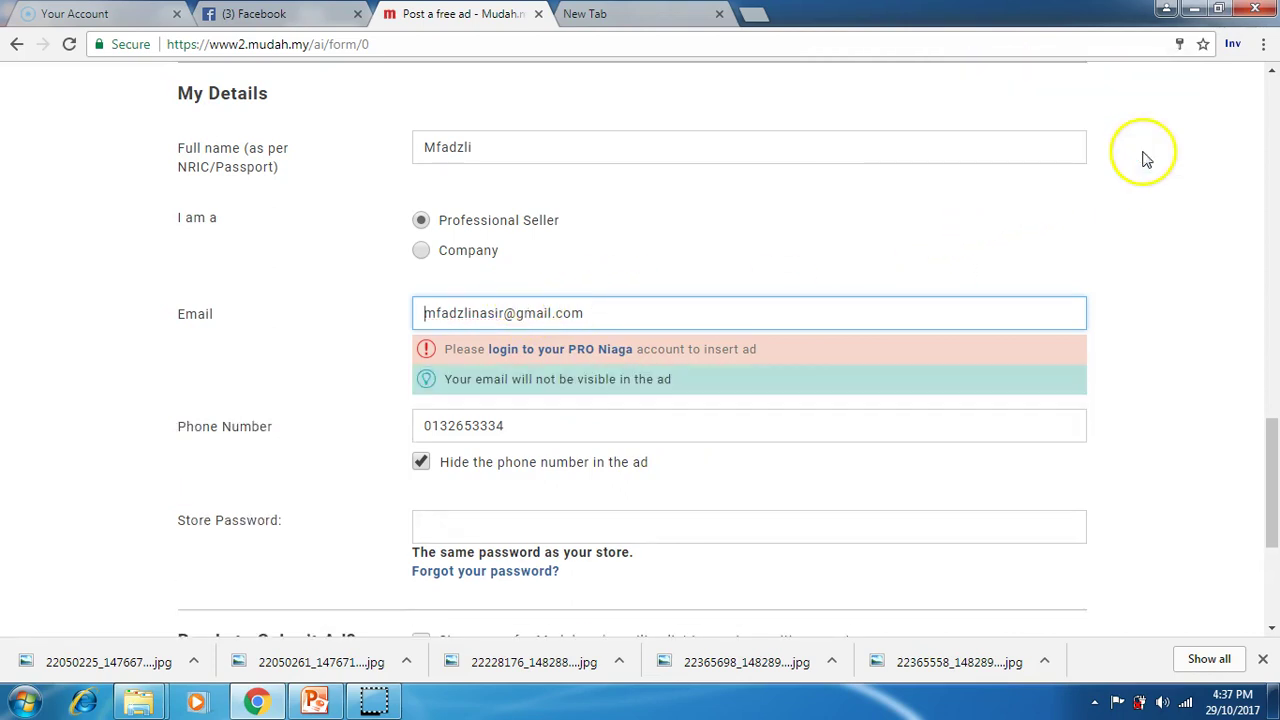
{"action": "left_click_drag", "start_coordinate": [1273, 452], "coordinate": [1276, 517]}
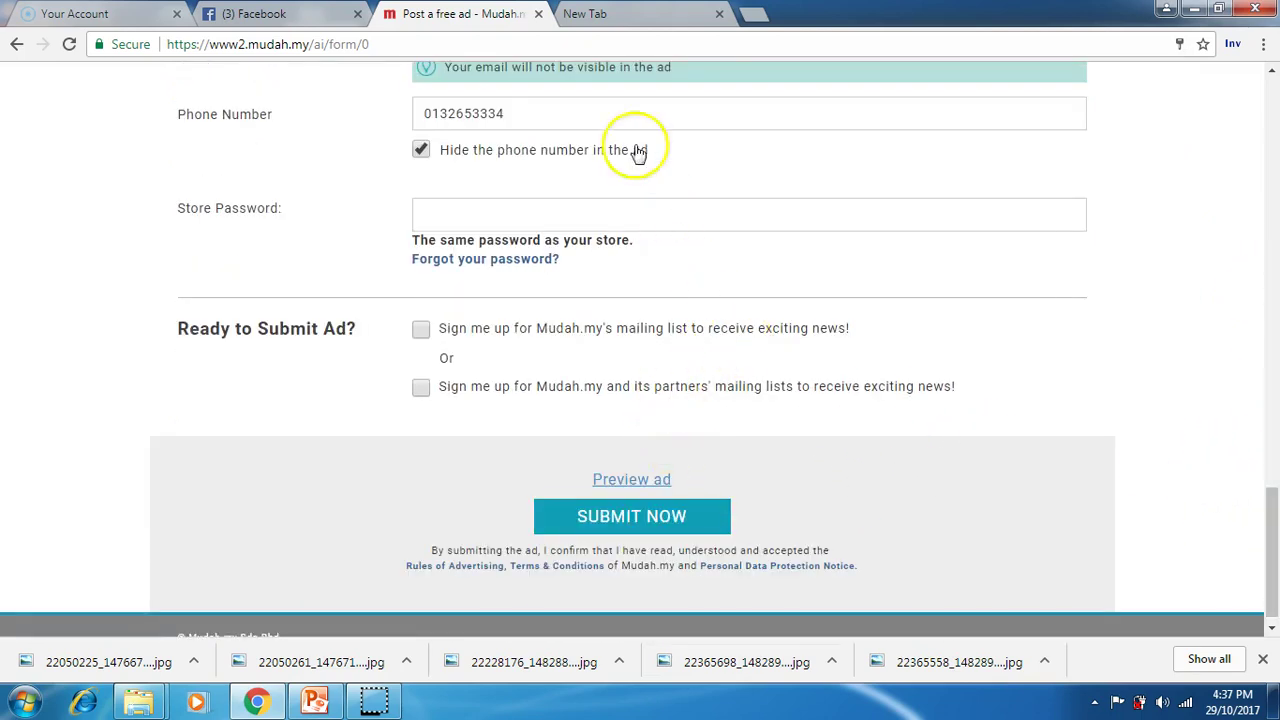
{"action": "left_click_drag", "start_coordinate": [1274, 568], "coordinate": [1257, 365]}
Step: Review the ad title in the Ad Details section
{"action": "left_click", "coordinate": [946, 299]}
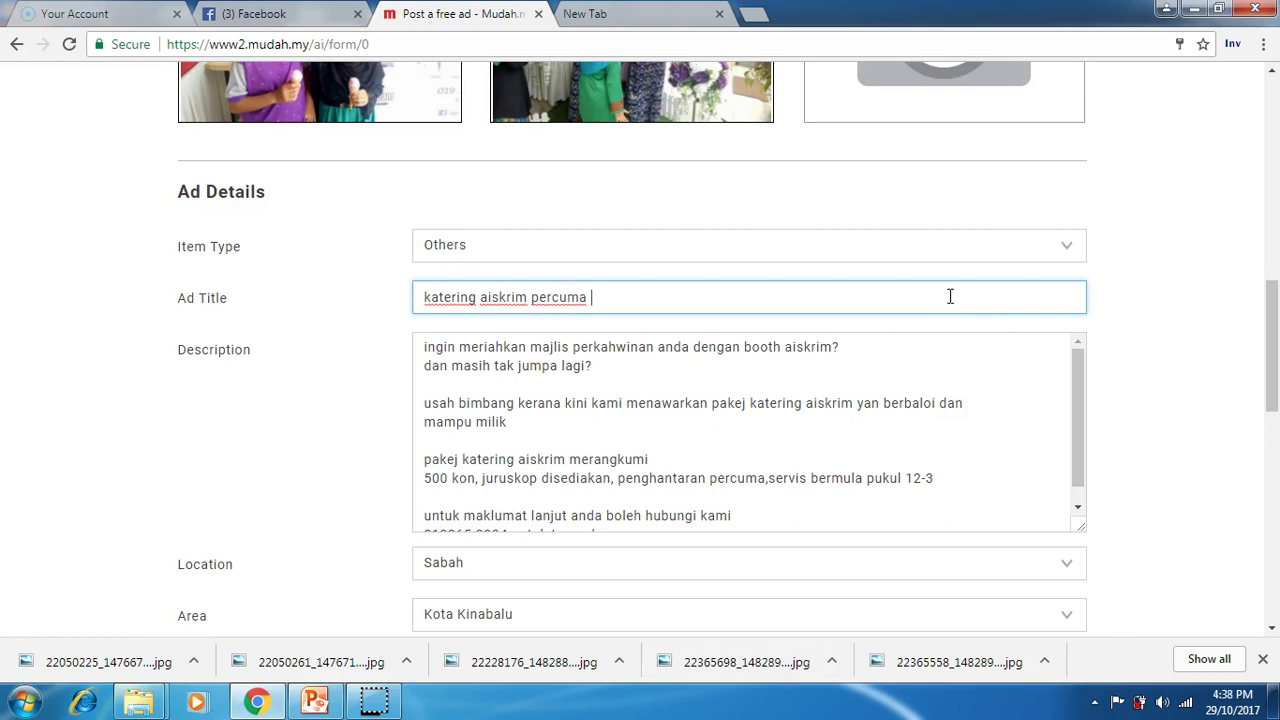
{"action": "left_click", "coordinate": [1154, 237]}
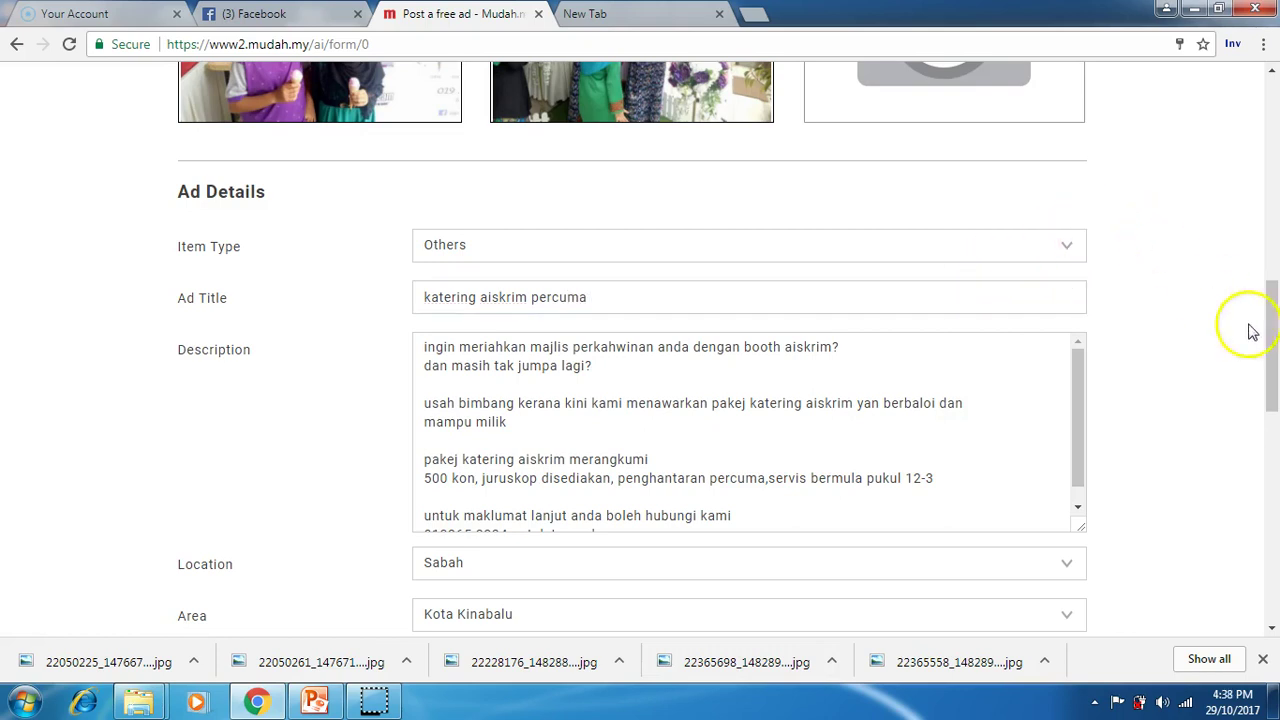
{"action": "left_click_drag", "start_coordinate": [1273, 327], "coordinate": [1273, 327]}
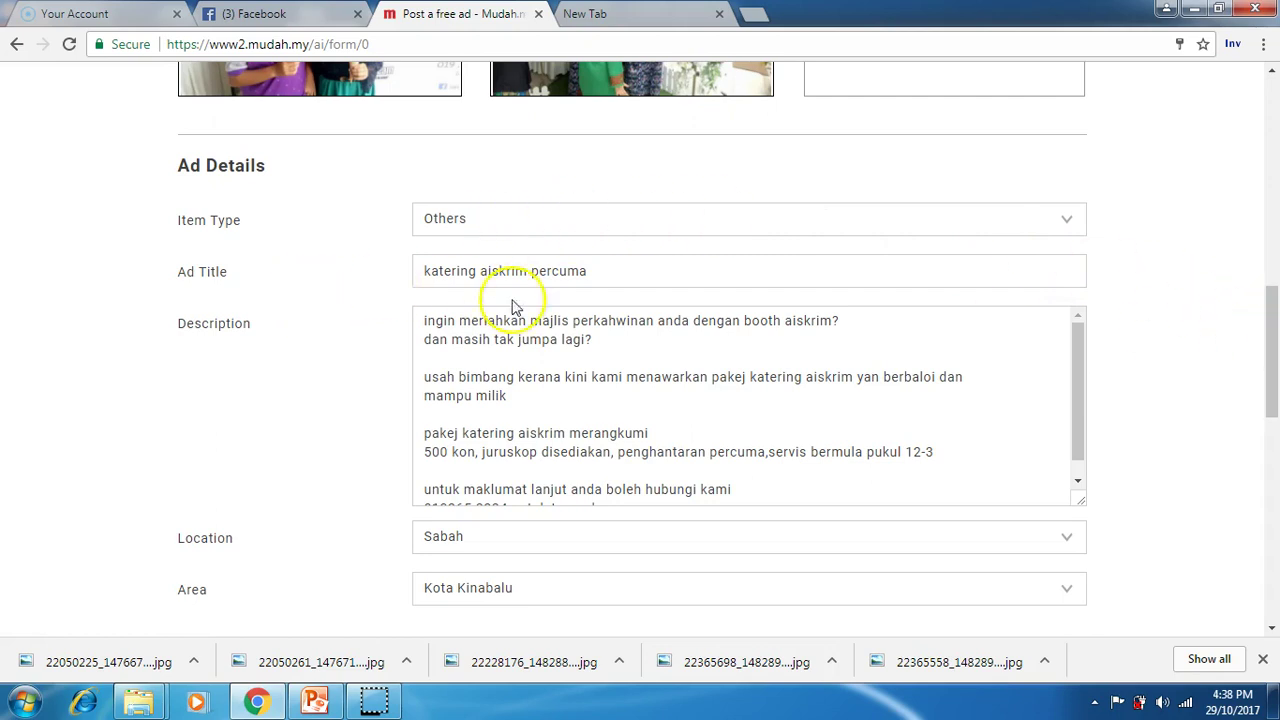
{"action": "left_click_drag", "start_coordinate": [1260, 306], "coordinate": [1262, 313]}
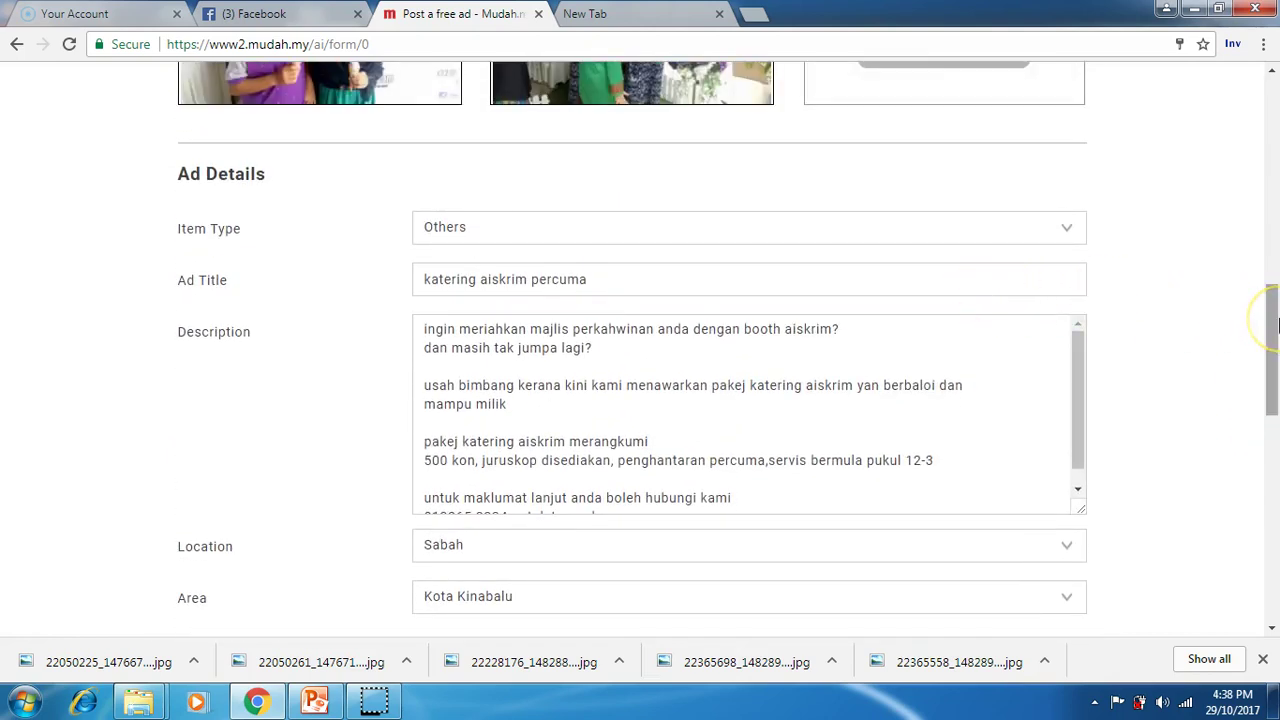
Step: Start the PowerPoint slide show from the Mudah.my Intro Survey slide
{"action": "left_click_drag", "start_coordinate": [1276, 318], "coordinate": [1272, 525]}
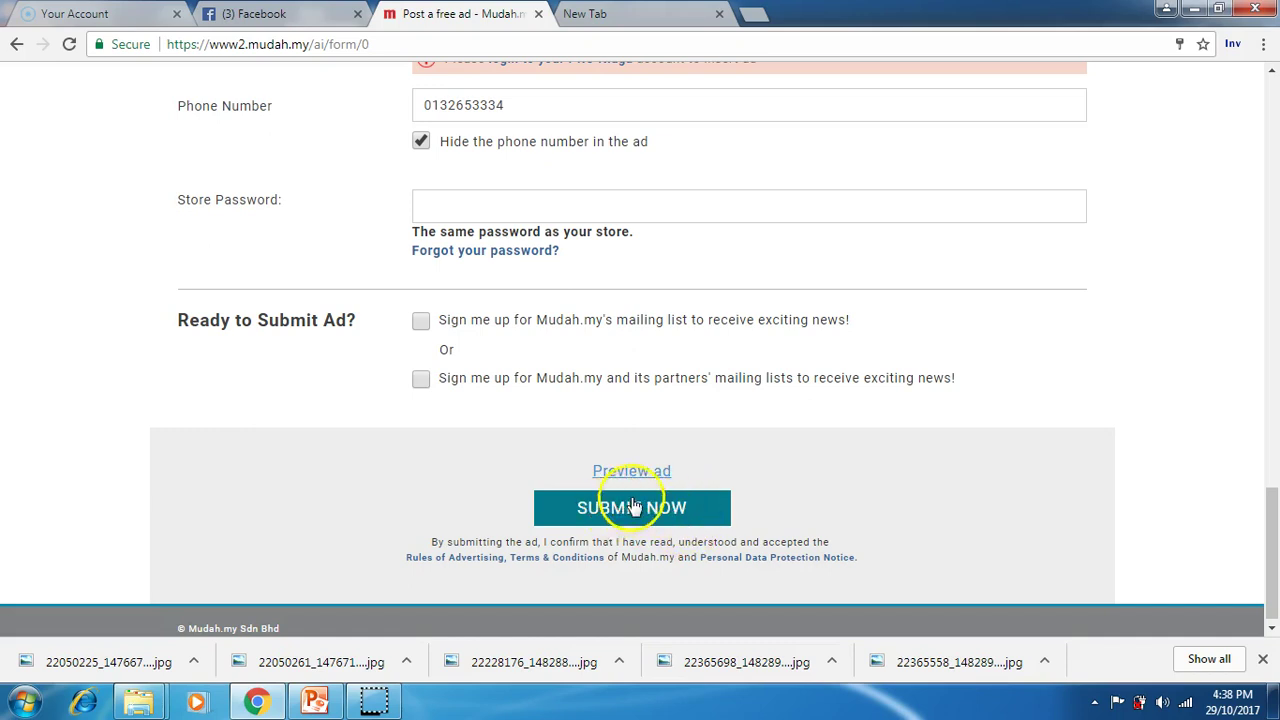
{"action": "left_click", "coordinate": [314, 700]}
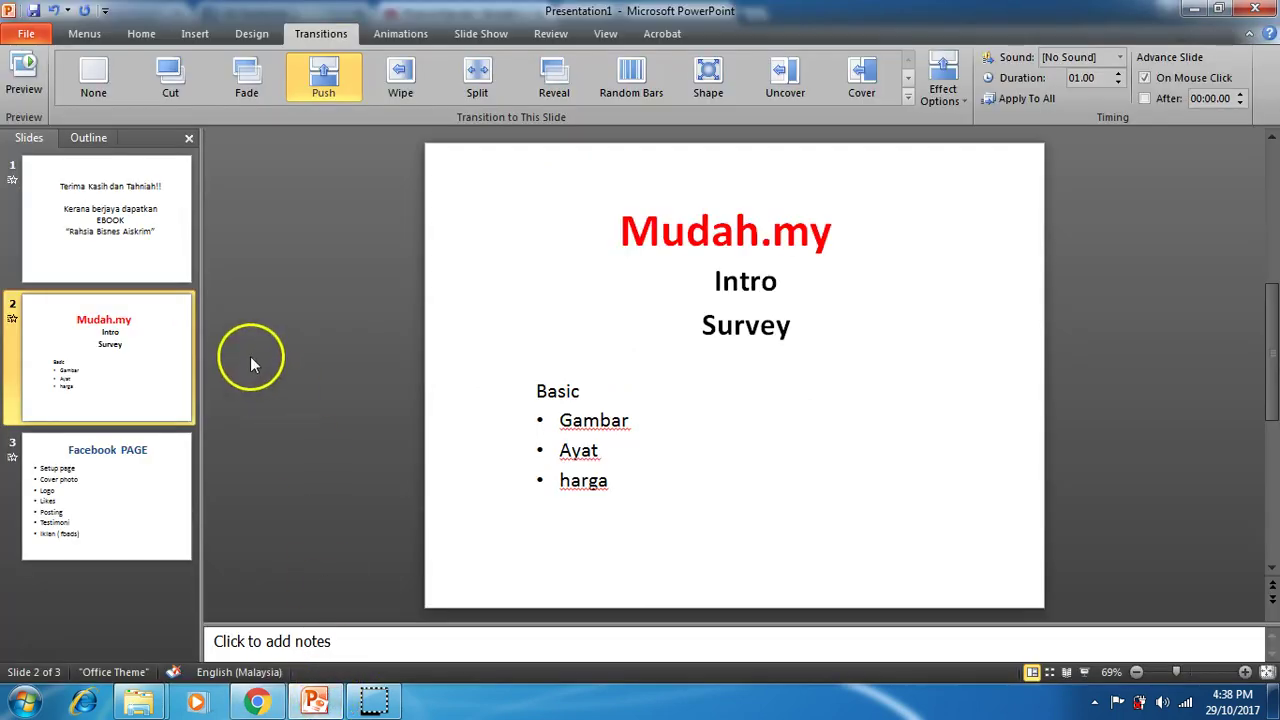
{"action": "left_click", "coordinate": [1084, 672]}
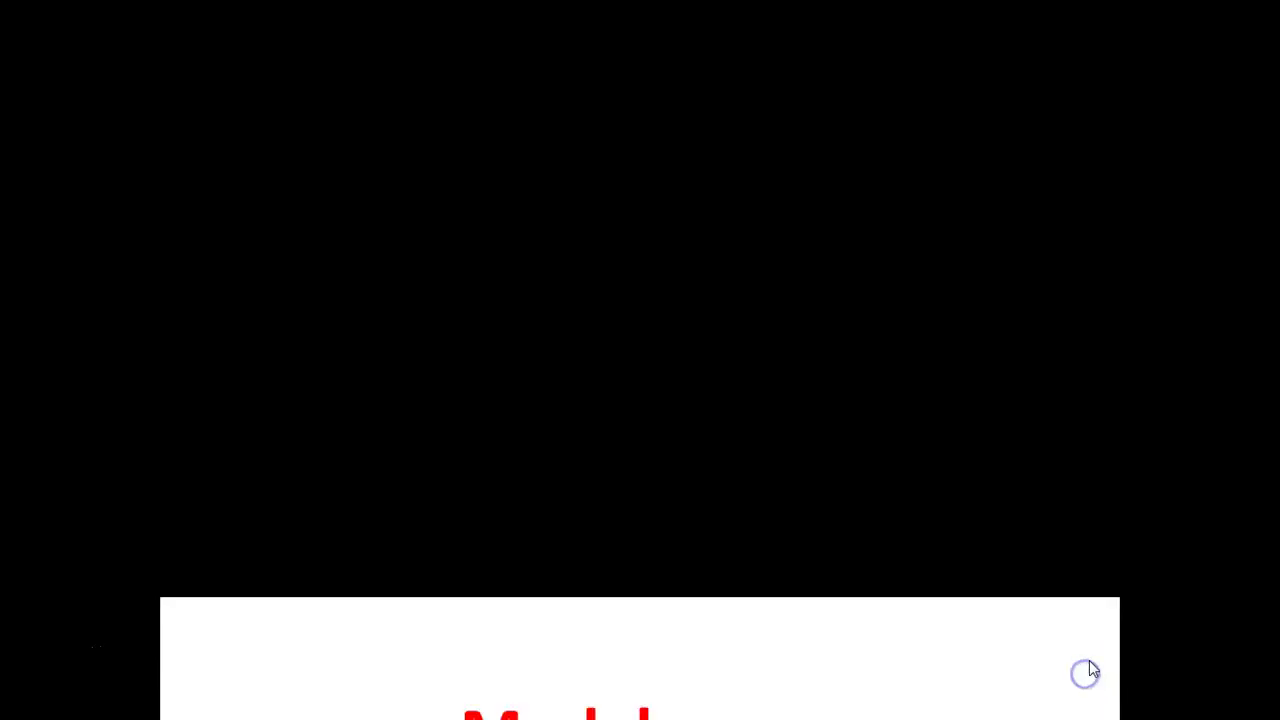